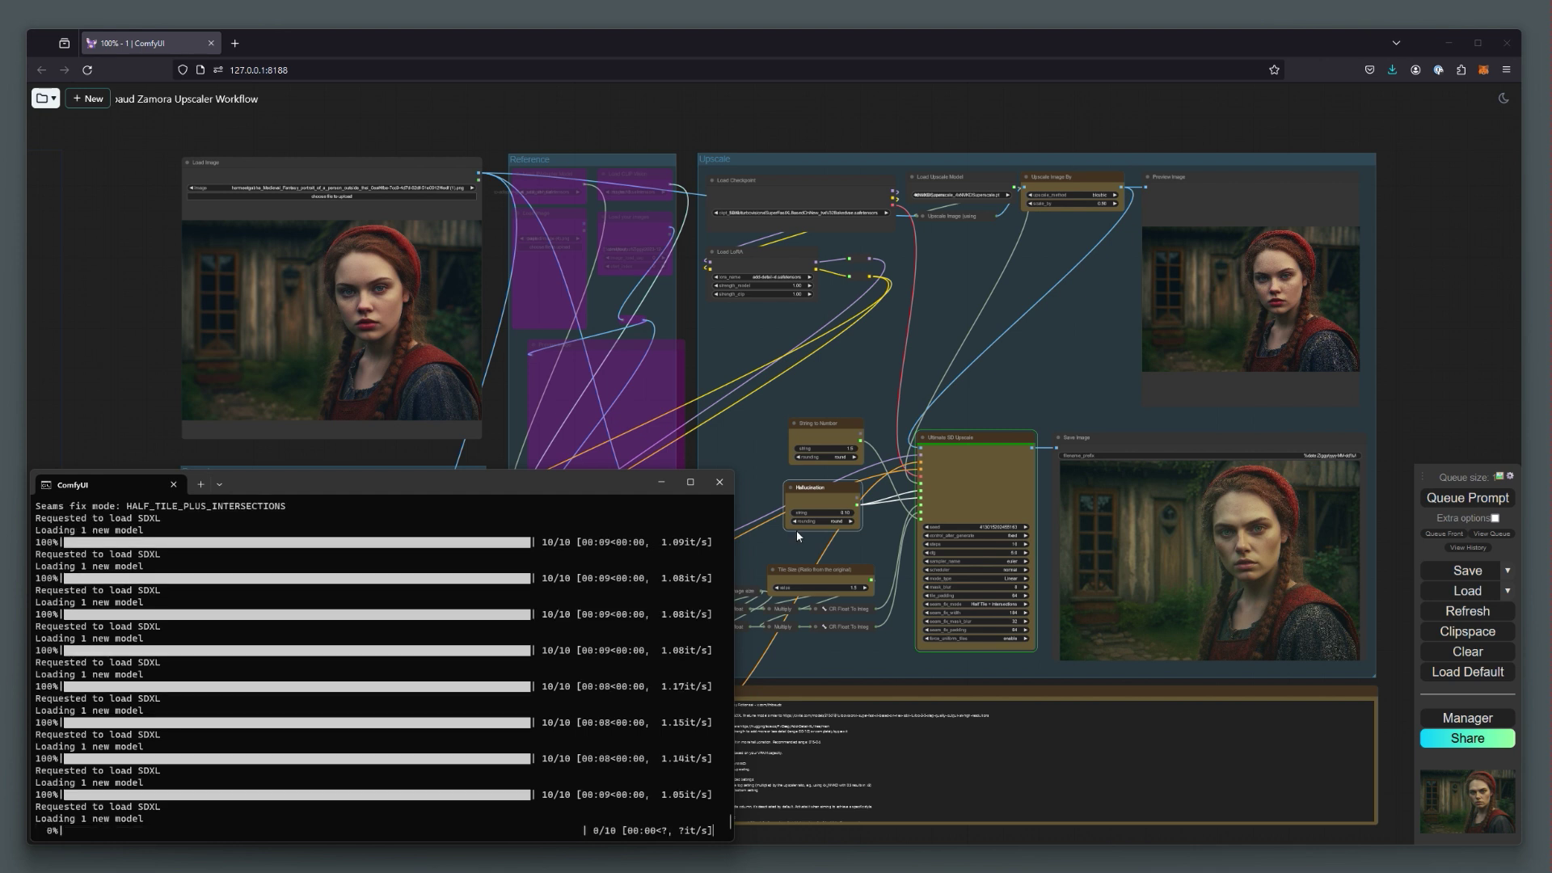
Bring the ComfyUI upscaler workflow over the console log and pan to frame the node graph.
click(138, 134)
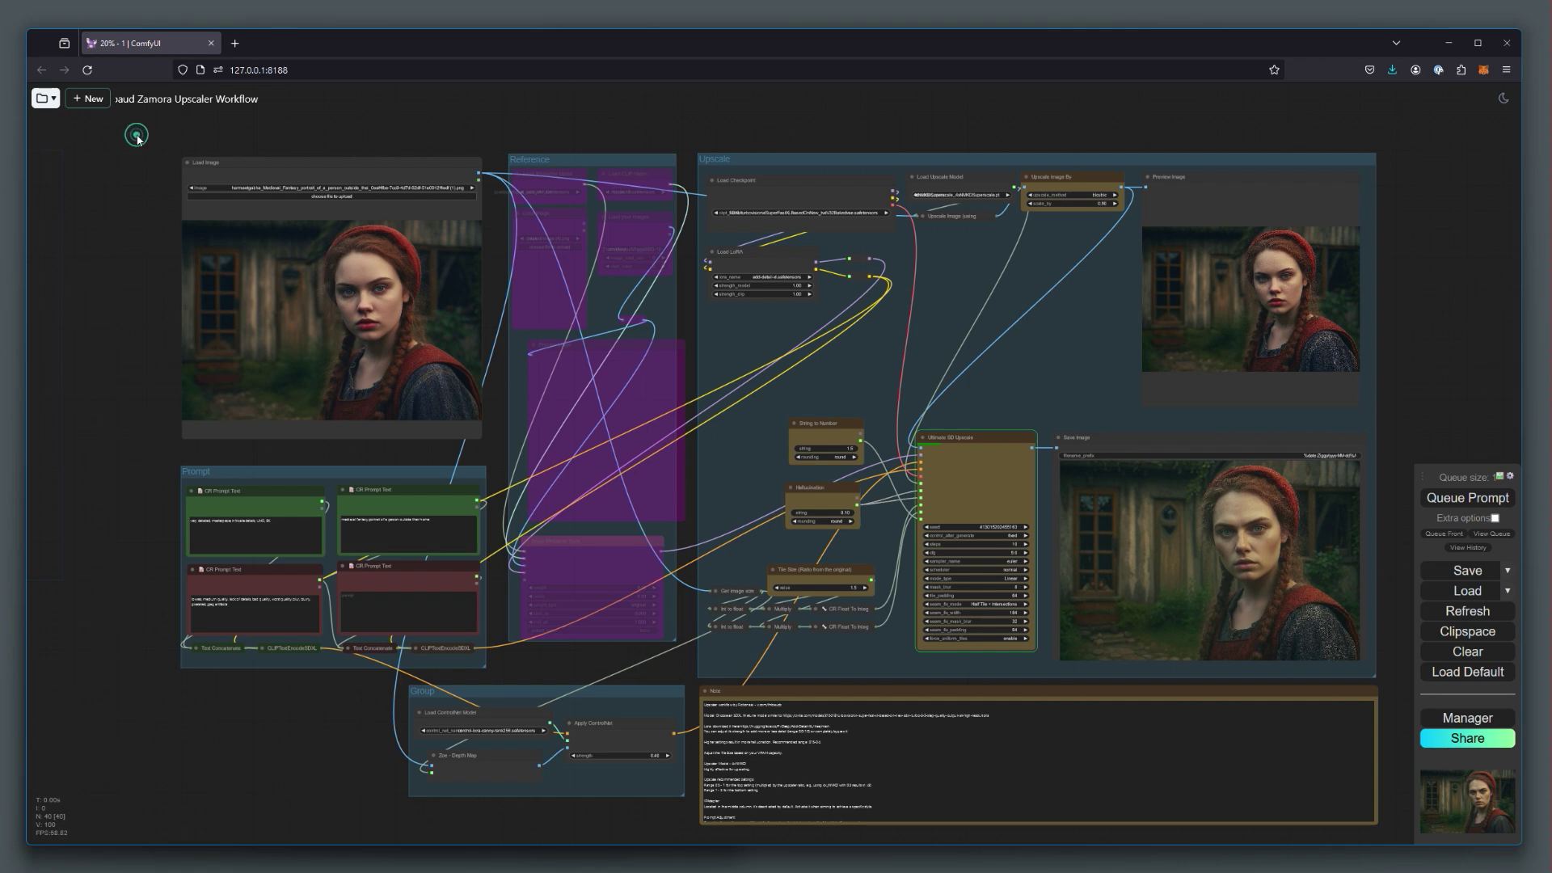
mouse_move(134, 153)
mouse_down()
mouse_move(179, 183)
mouse_move(143, 153)
mouse_up()
drag(137, 99, 178, 98)
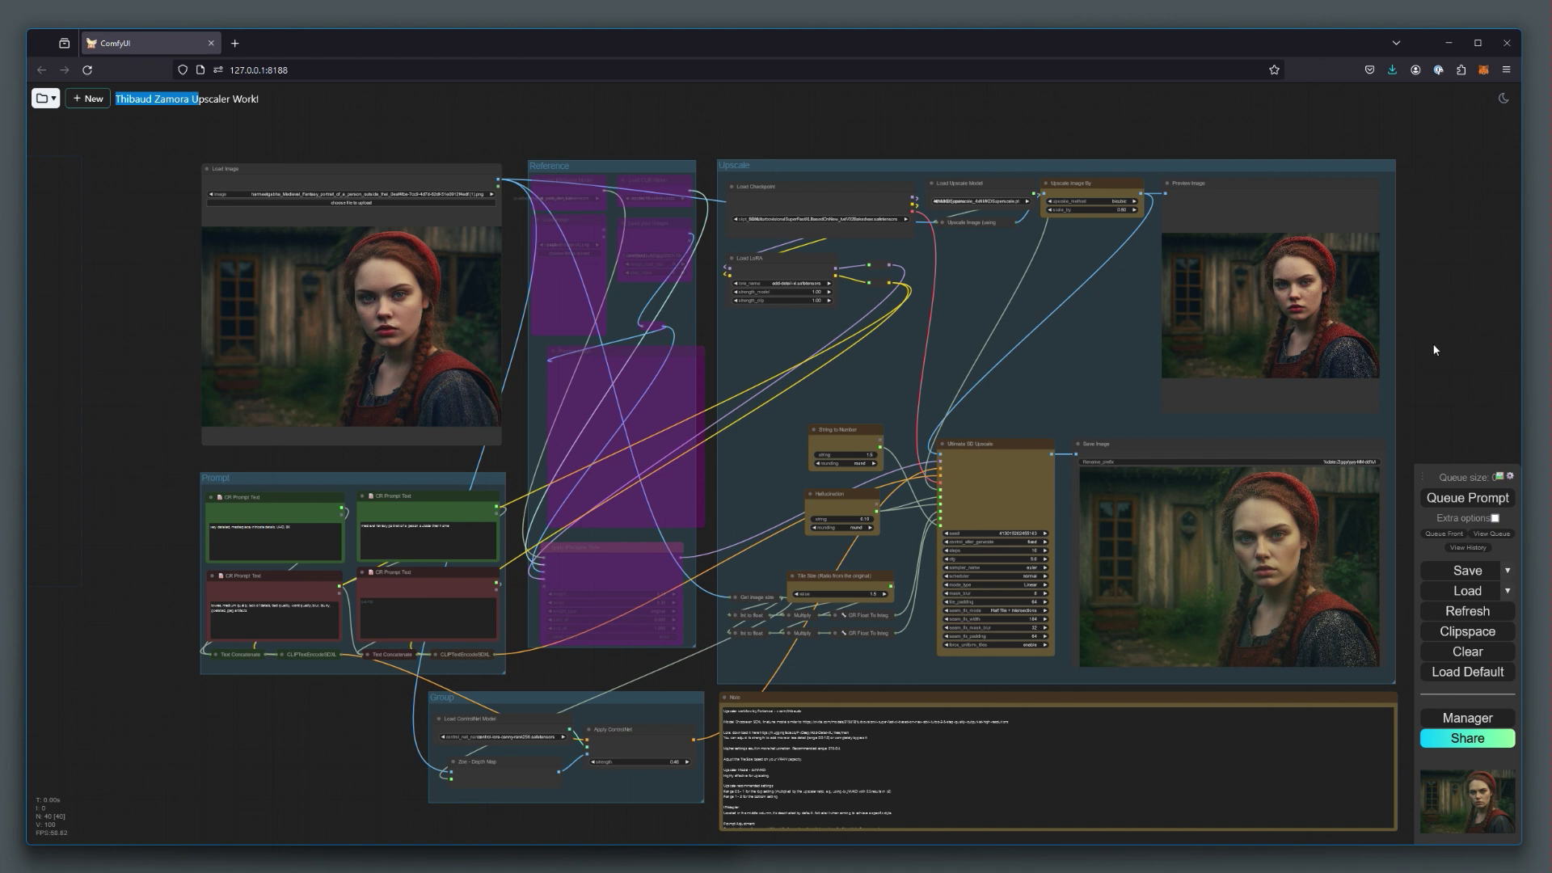
Zoom in on the Preview Image portrait for a close look.
mouse_move(1435, 349)
mouse_down()
mouse_move(1302, 336)
mouse_move(1408, 343)
mouse_up()
scroll(1285, 344, up, 2)
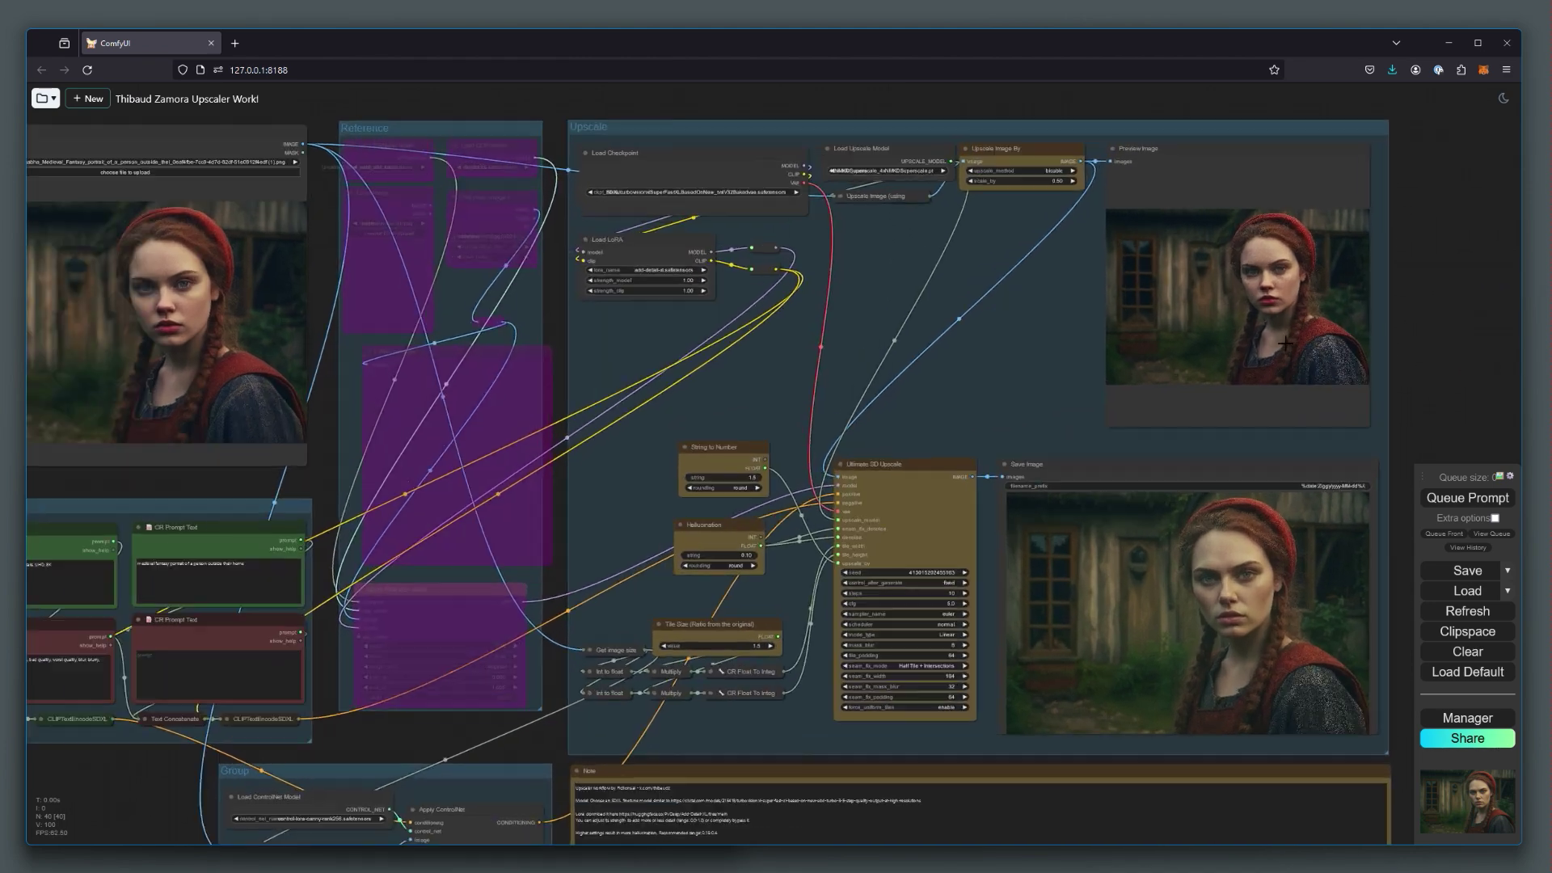
scroll(1285, 344, up, 8)
scroll(1410, 332, up, 5)
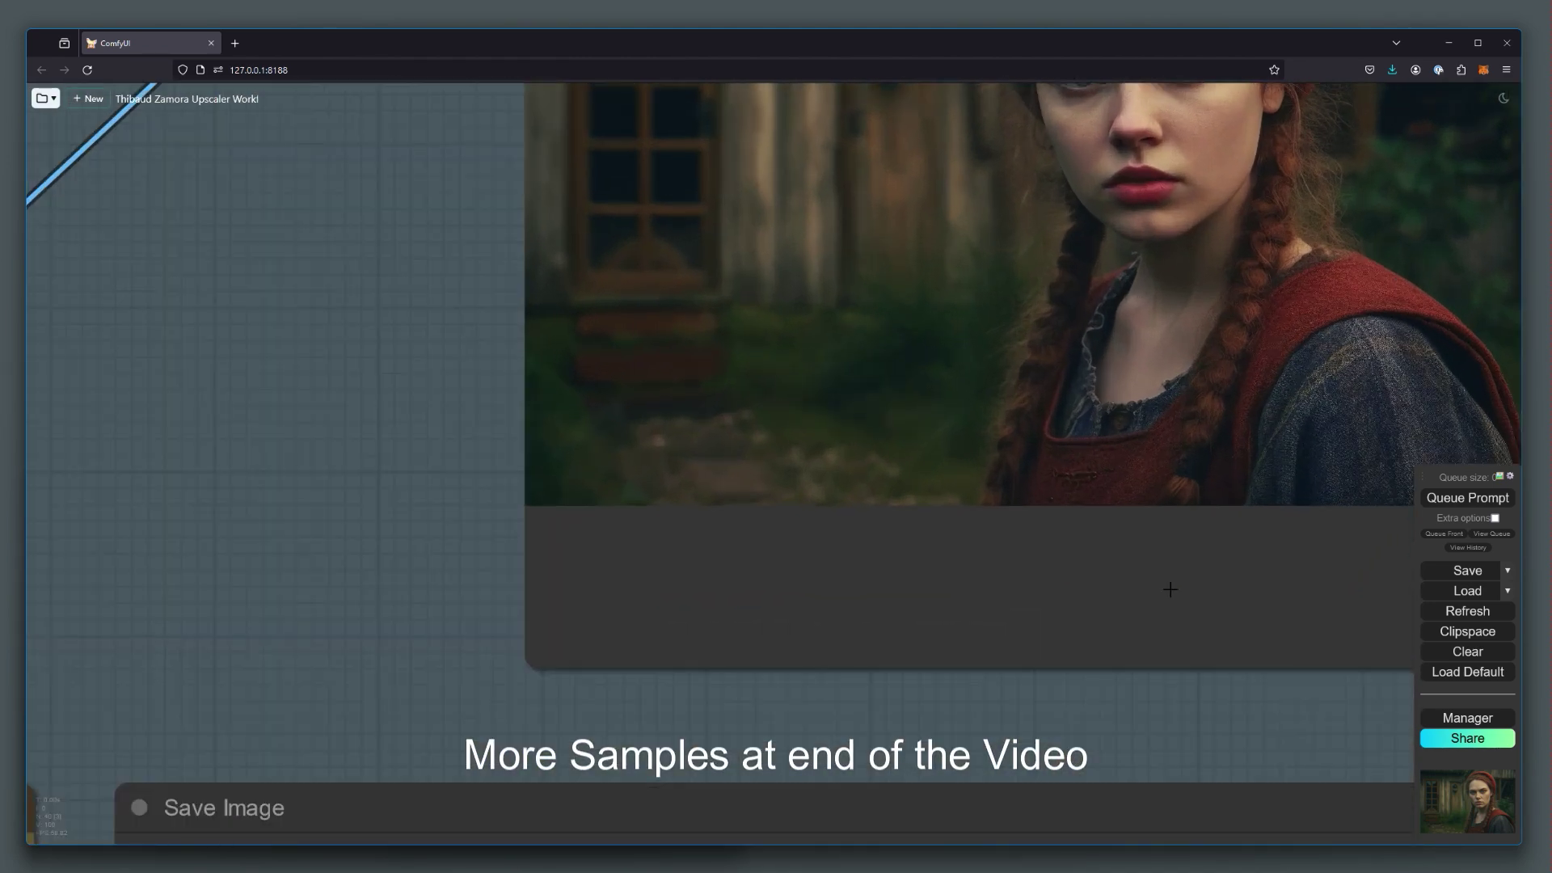
scroll(1209, 738, down, 5)
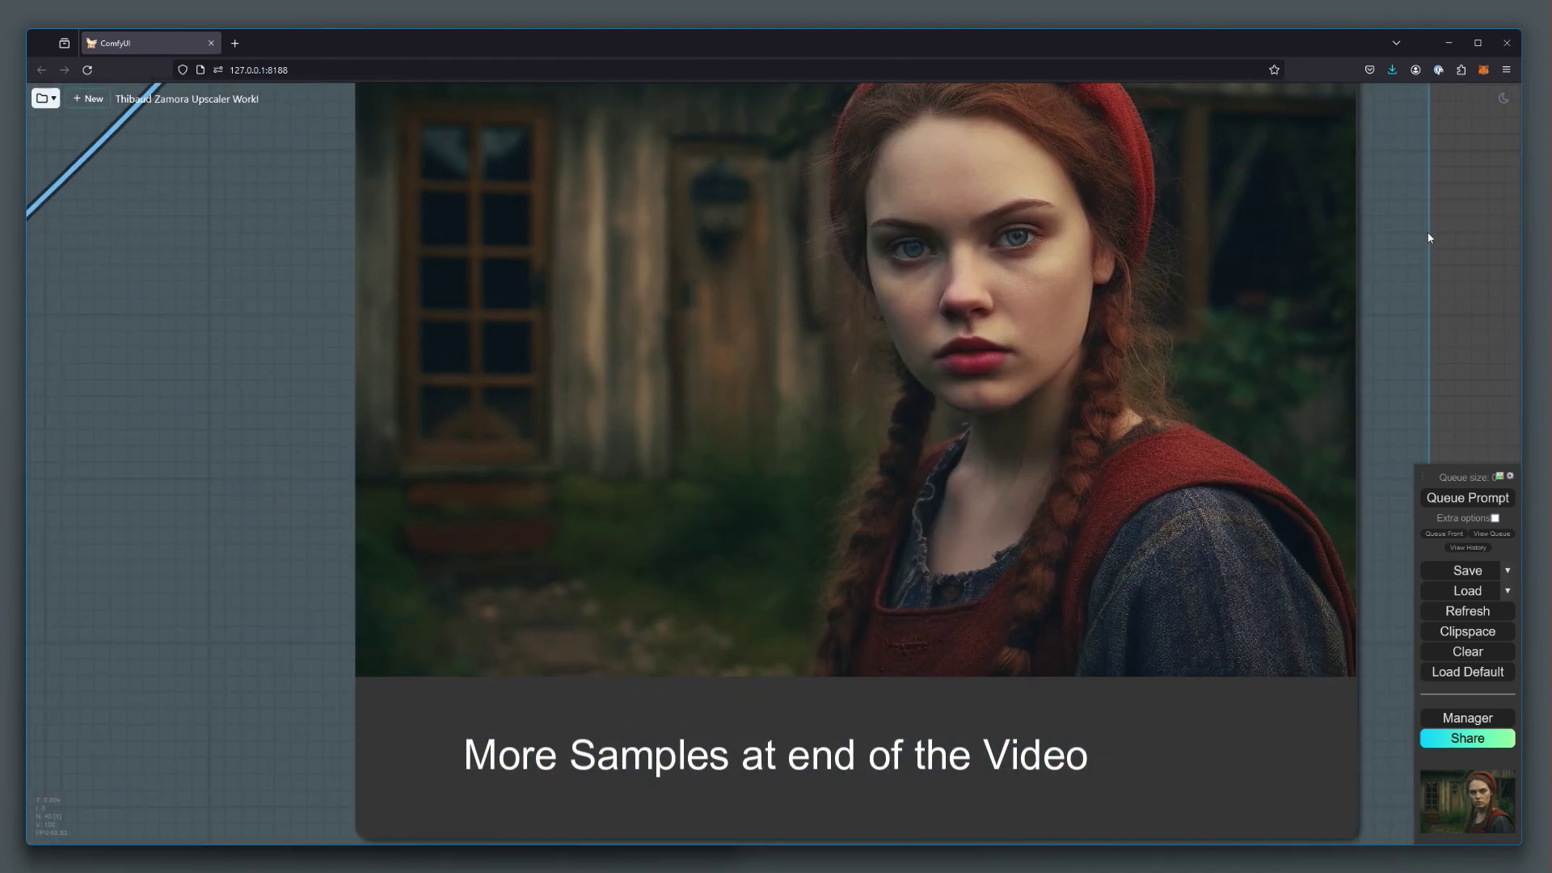
Zoom back out and pan to the Ultimate SD Upscale node (Hallucination 0.10, tile ratio 1.5).
drag(1427, 233, 1424, 88)
scroll(875, 491, down, 7)
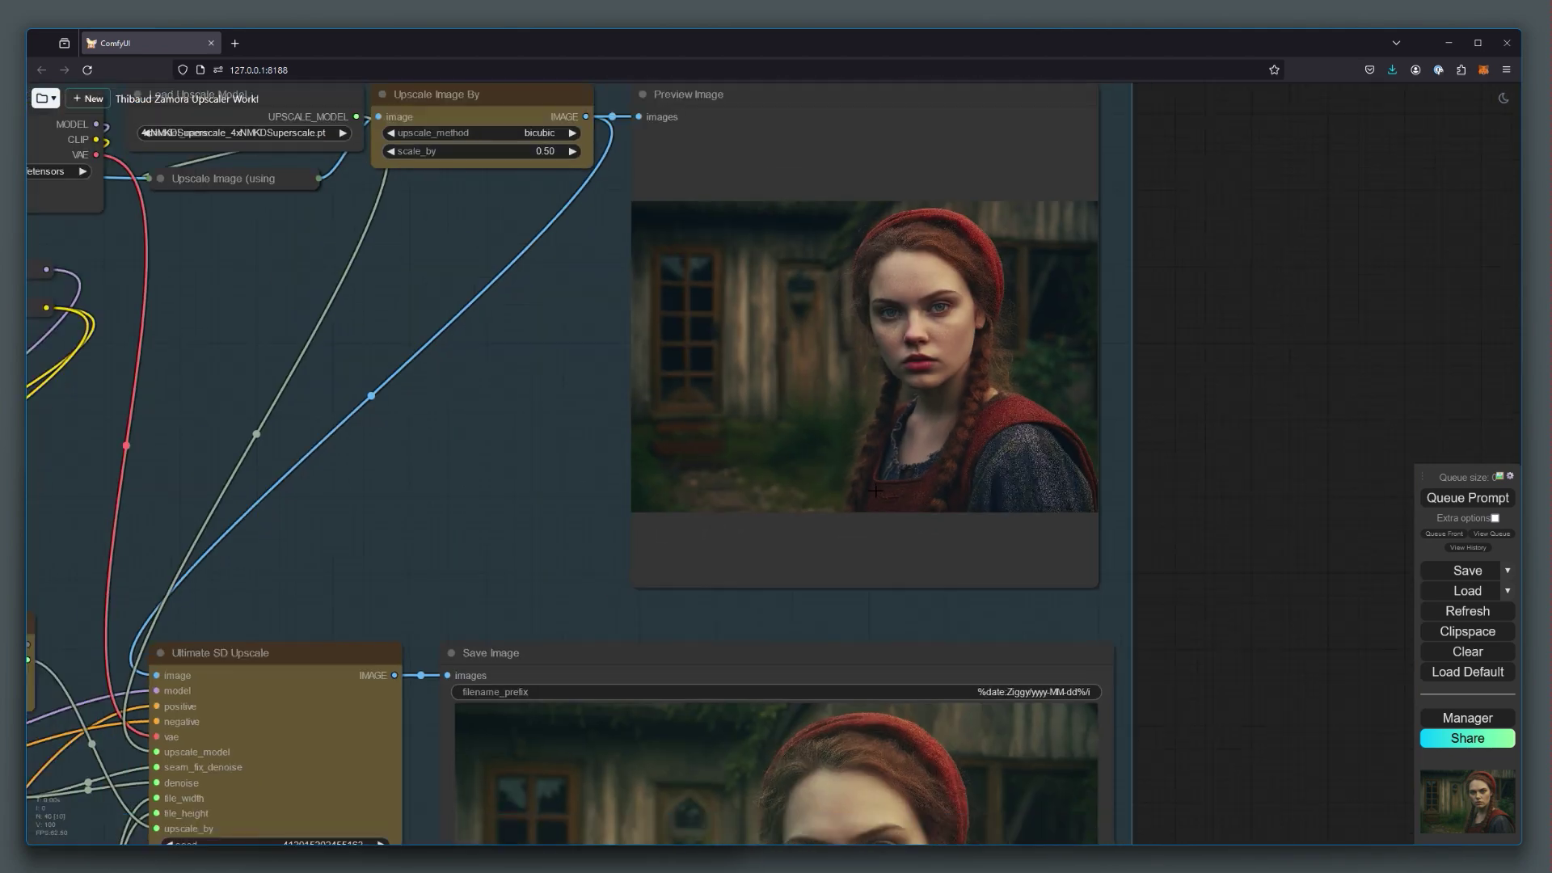
drag(438, 633, 804, 350)
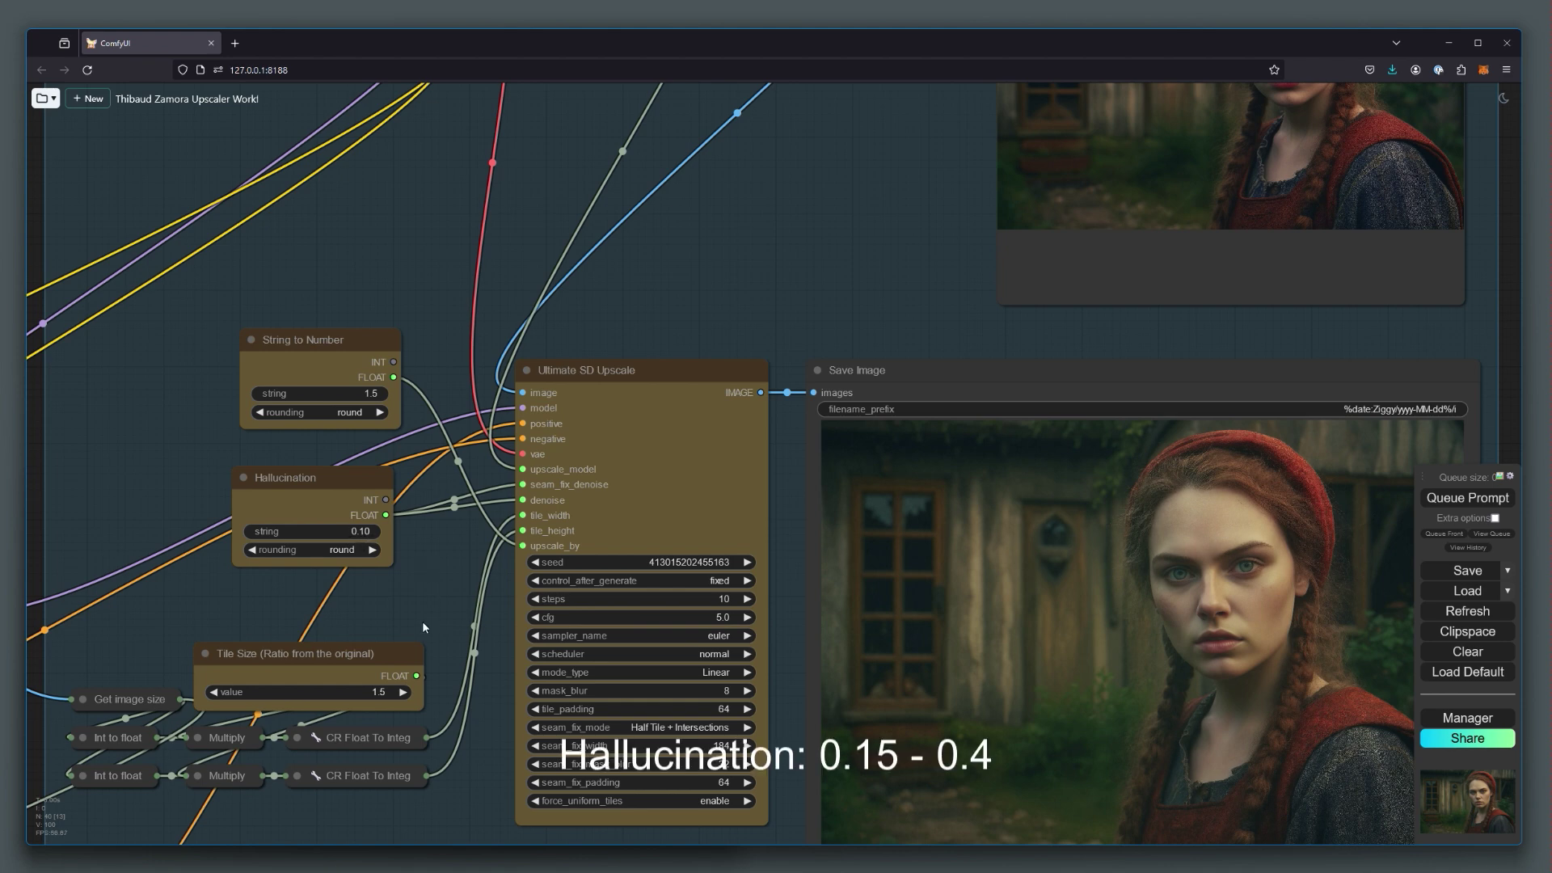
drag(422, 628, 458, 272)
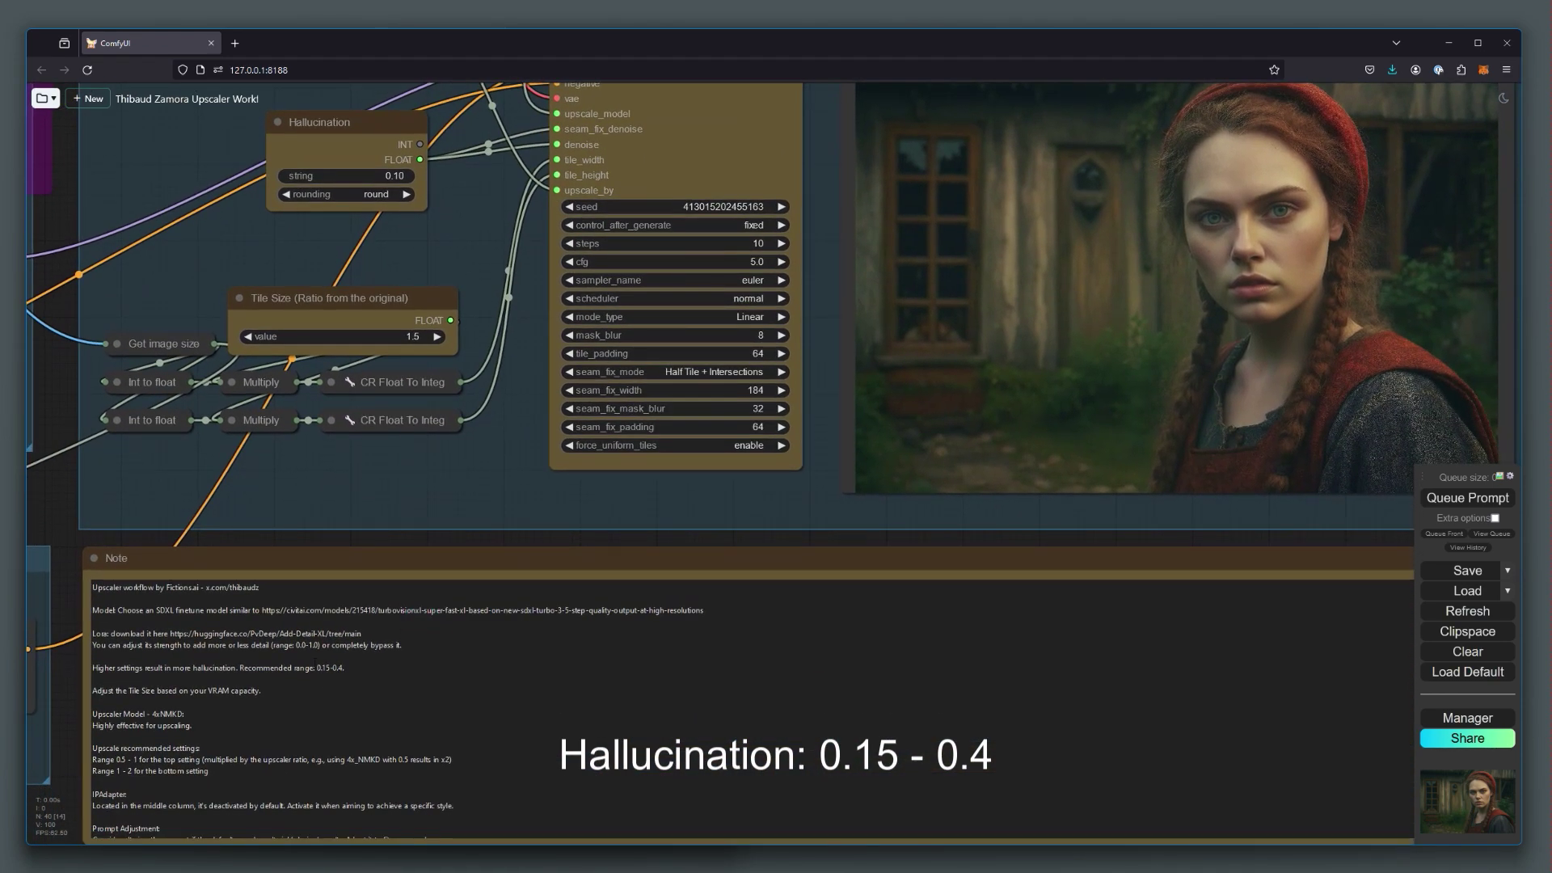
drag(314, 667, 340, 667)
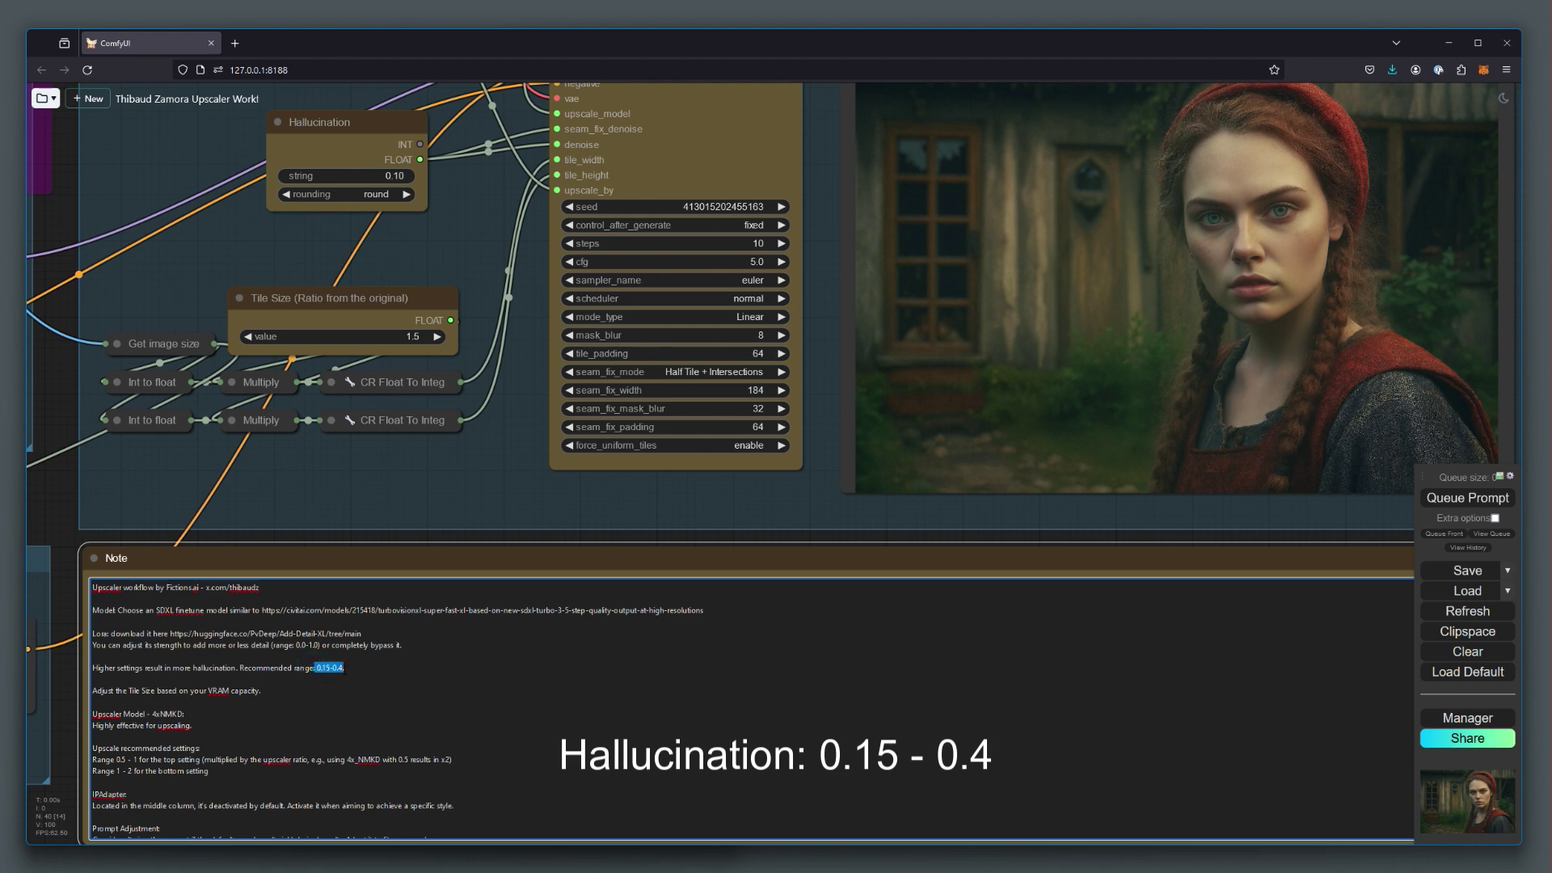
click(442, 487)
drag(442, 501, 372, 731)
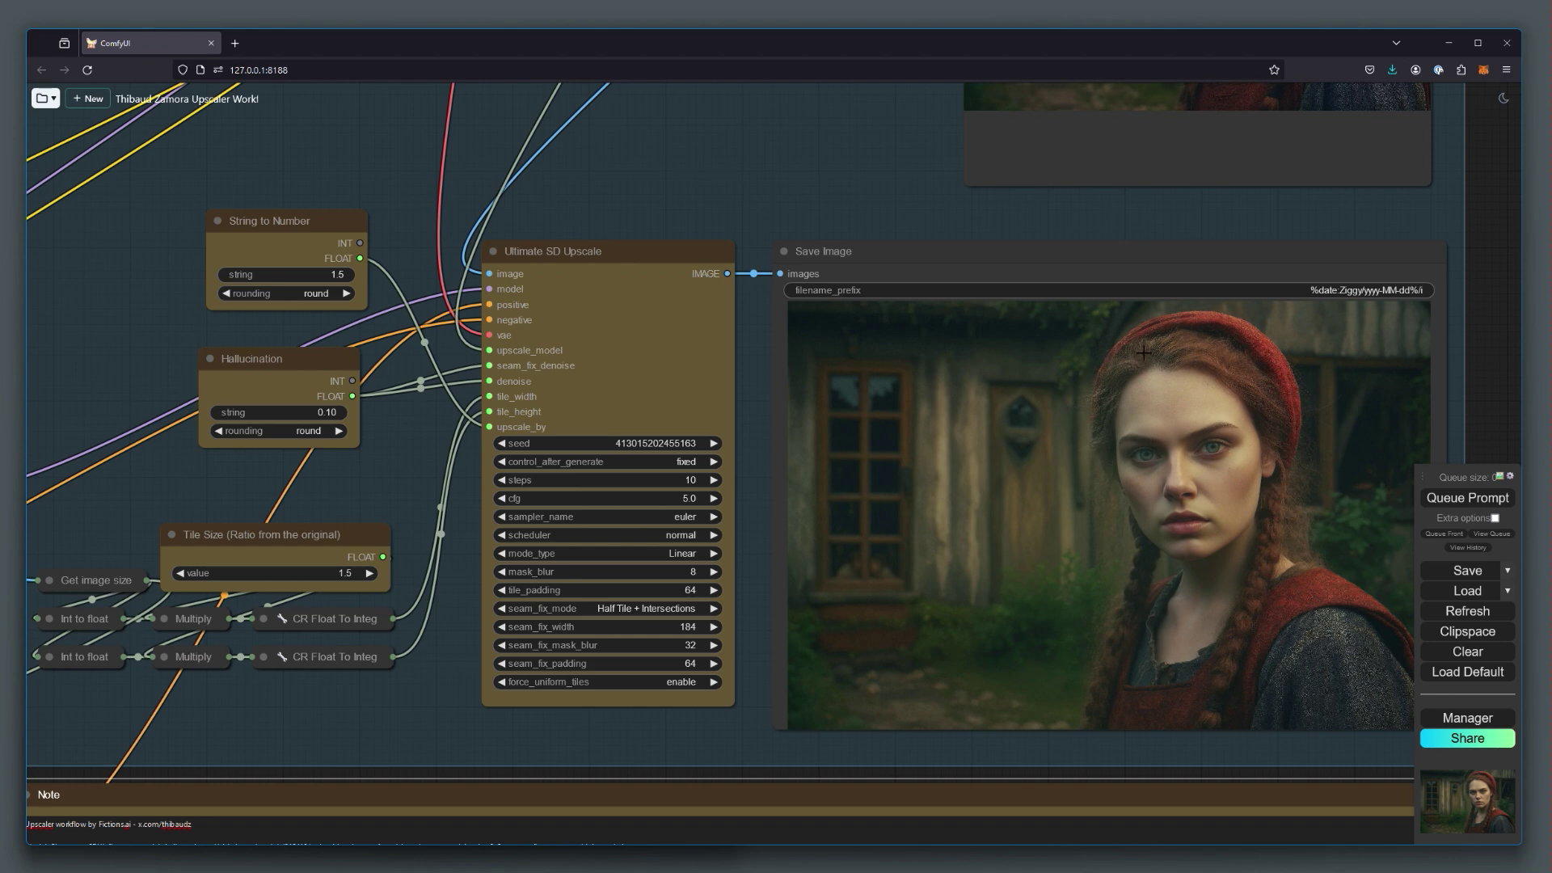
Zoom into the Save Image portrait and compare another version's face, chin and braids.
drag(1285, 215, 1186, 242)
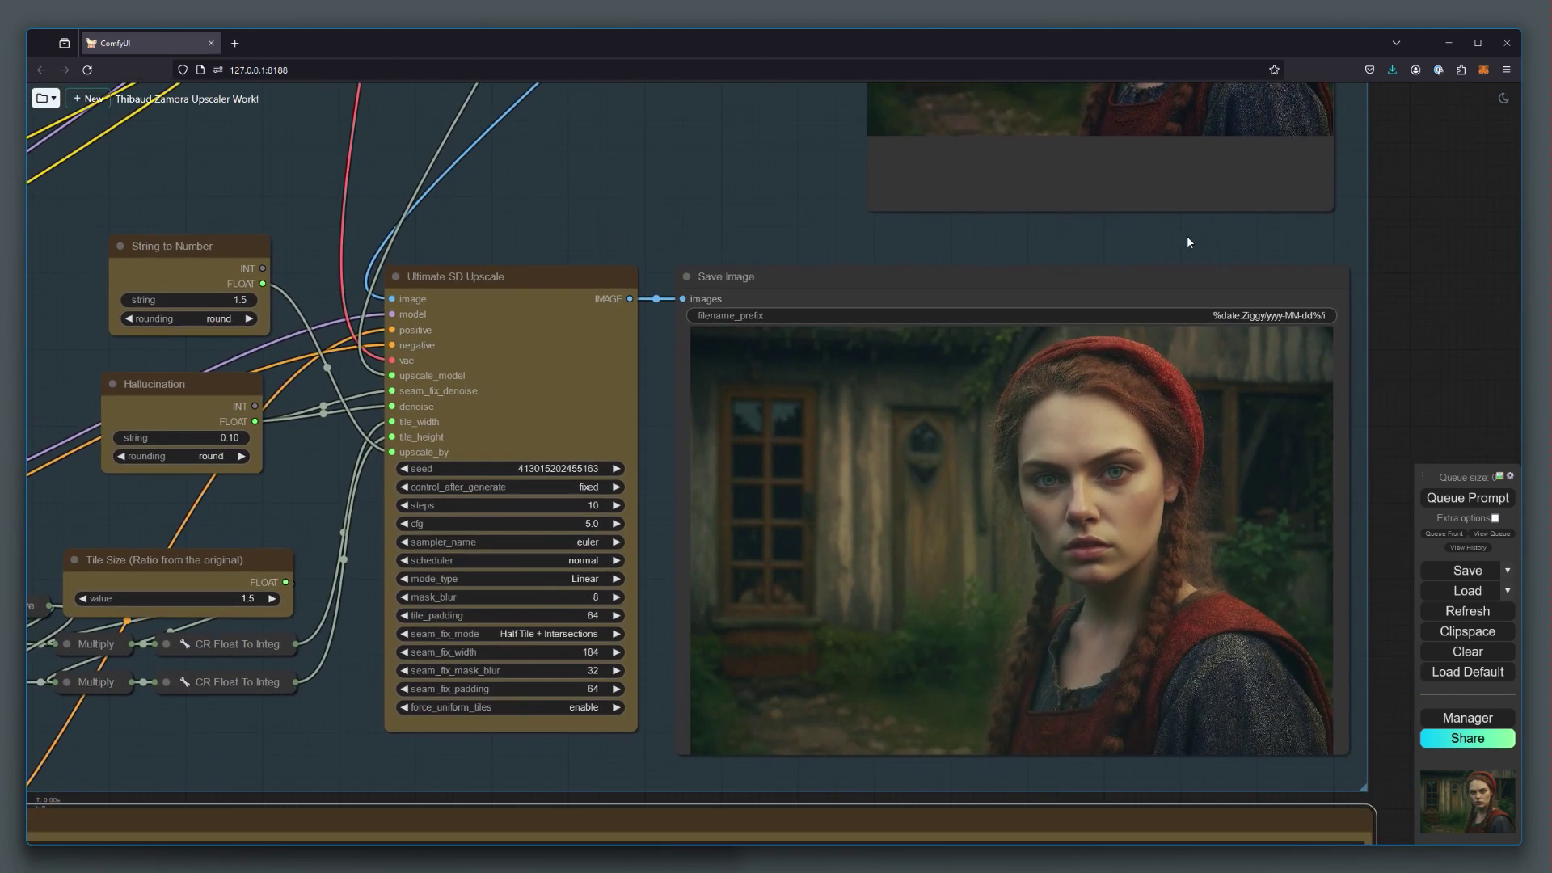
scroll(1131, 539, up, 12)
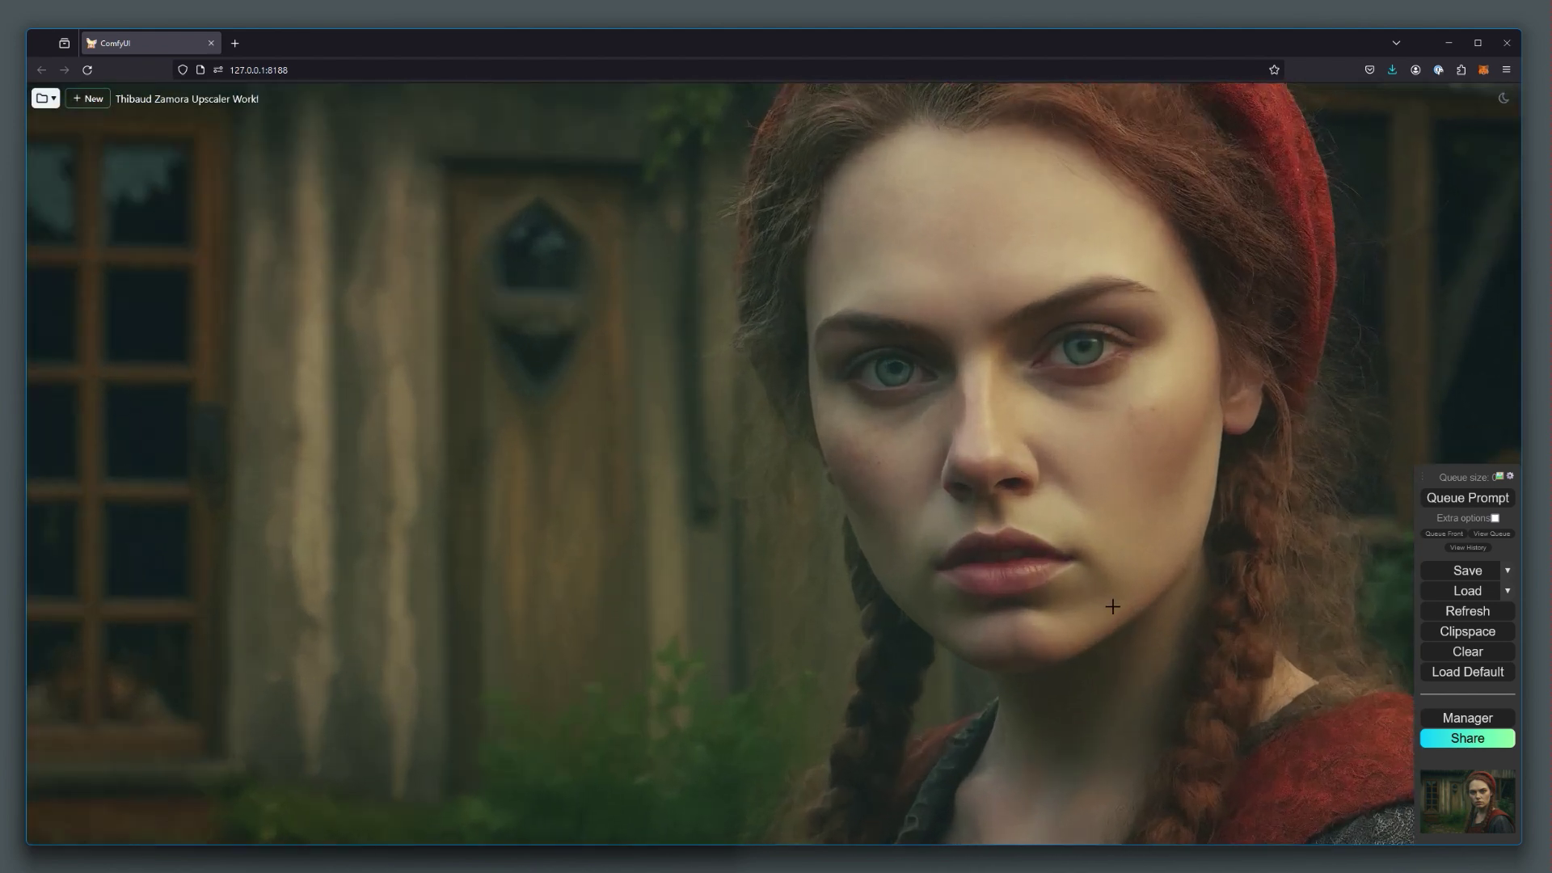
click(1285, 758)
drag(1284, 757, 1050, 485)
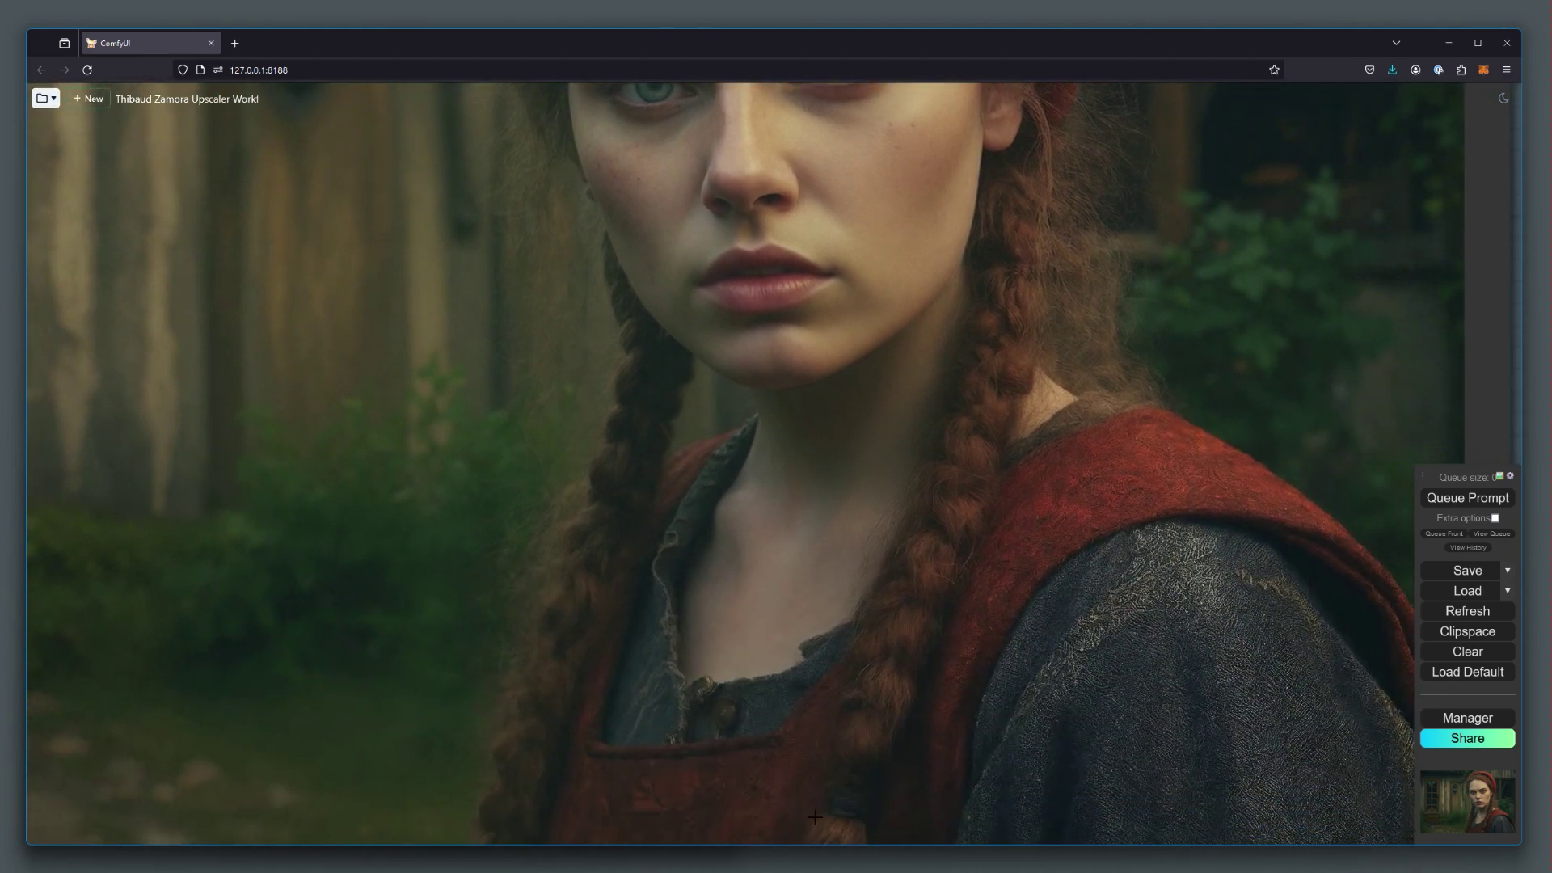
Switch to a different saved output, inspect its braids and dress, then zoom out.
click(1112, 378)
drag(1278, 865, 1193, 672)
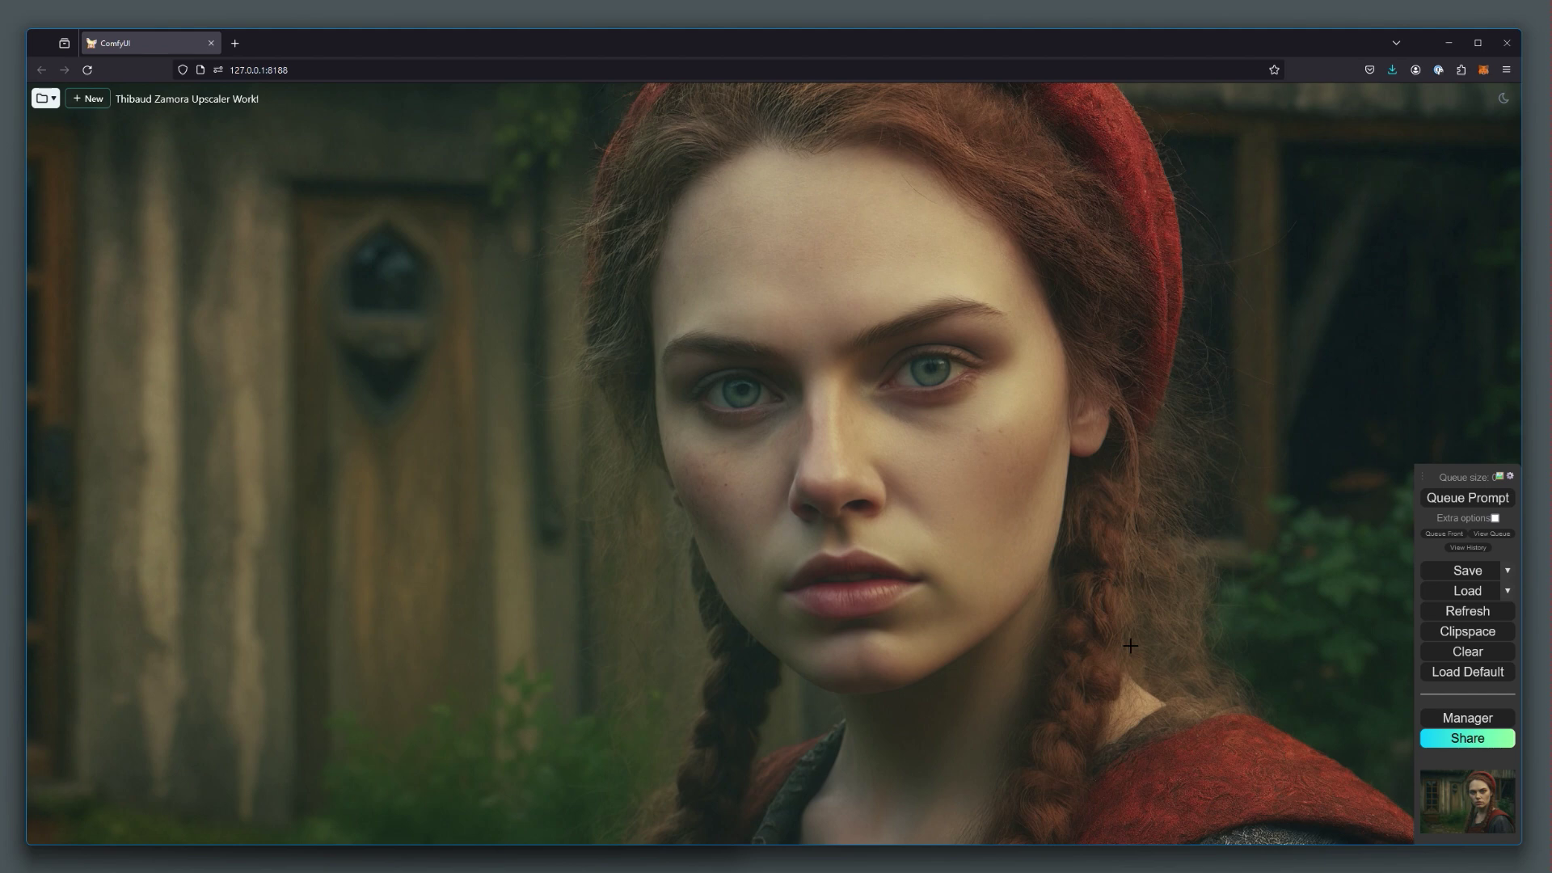
scroll(1129, 645, down, 10)
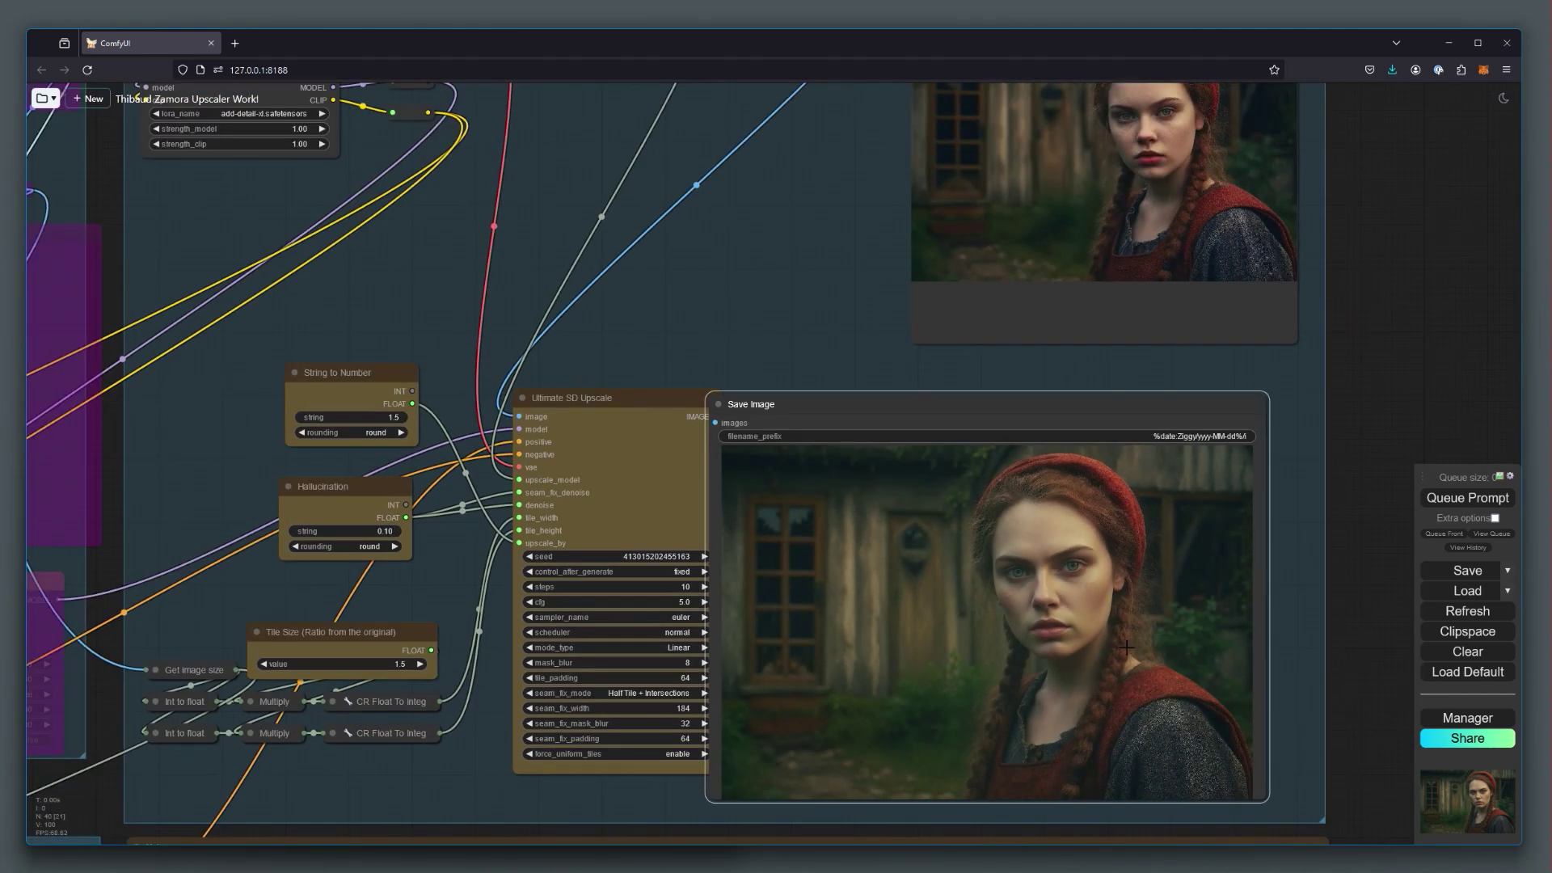
Zoom out and center the whole upscaler workflow, including input, preview and saved outputs.
scroll(1125, 646, down, 5)
scroll(1126, 646, down, 3)
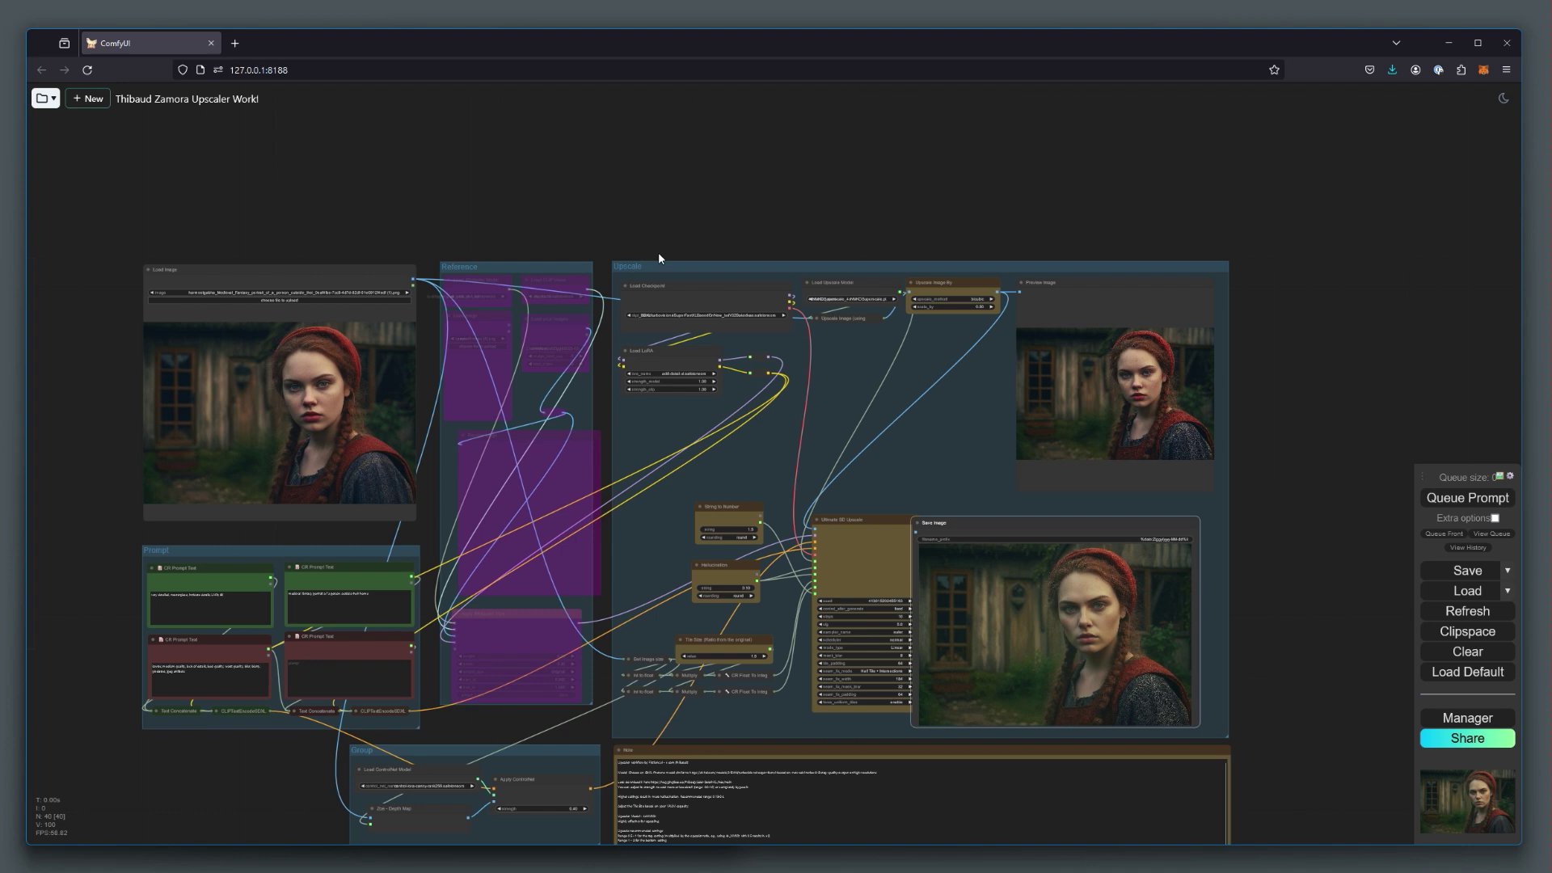
drag(658, 259, 676, 167)
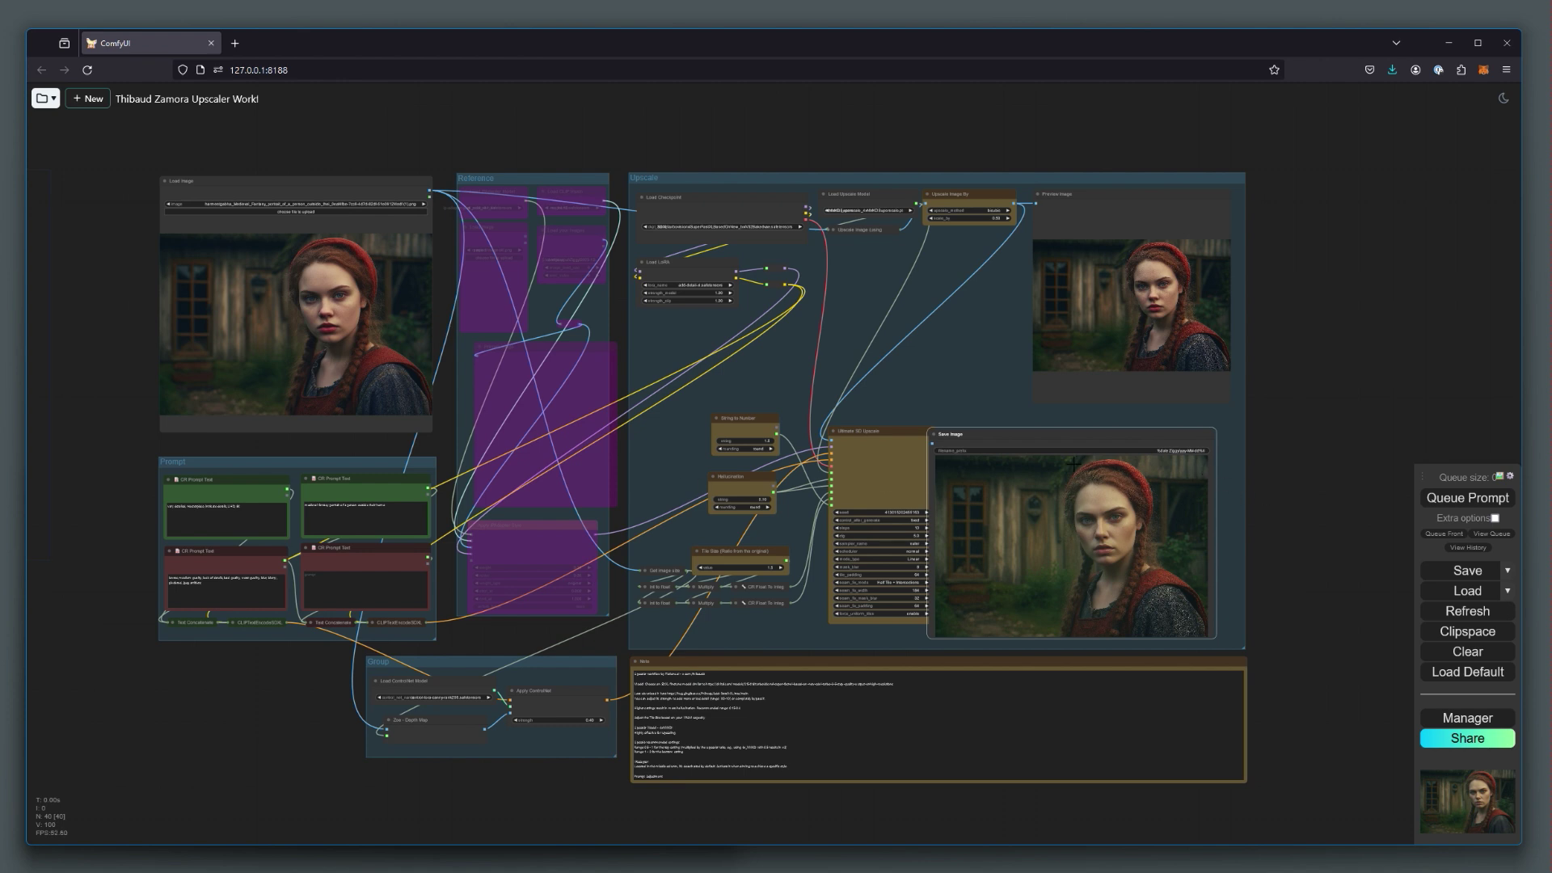
Nudge the Save Image node and show the console log: 130.82 s run, 2x2 tiles.
drag(1062, 438, 1079, 435)
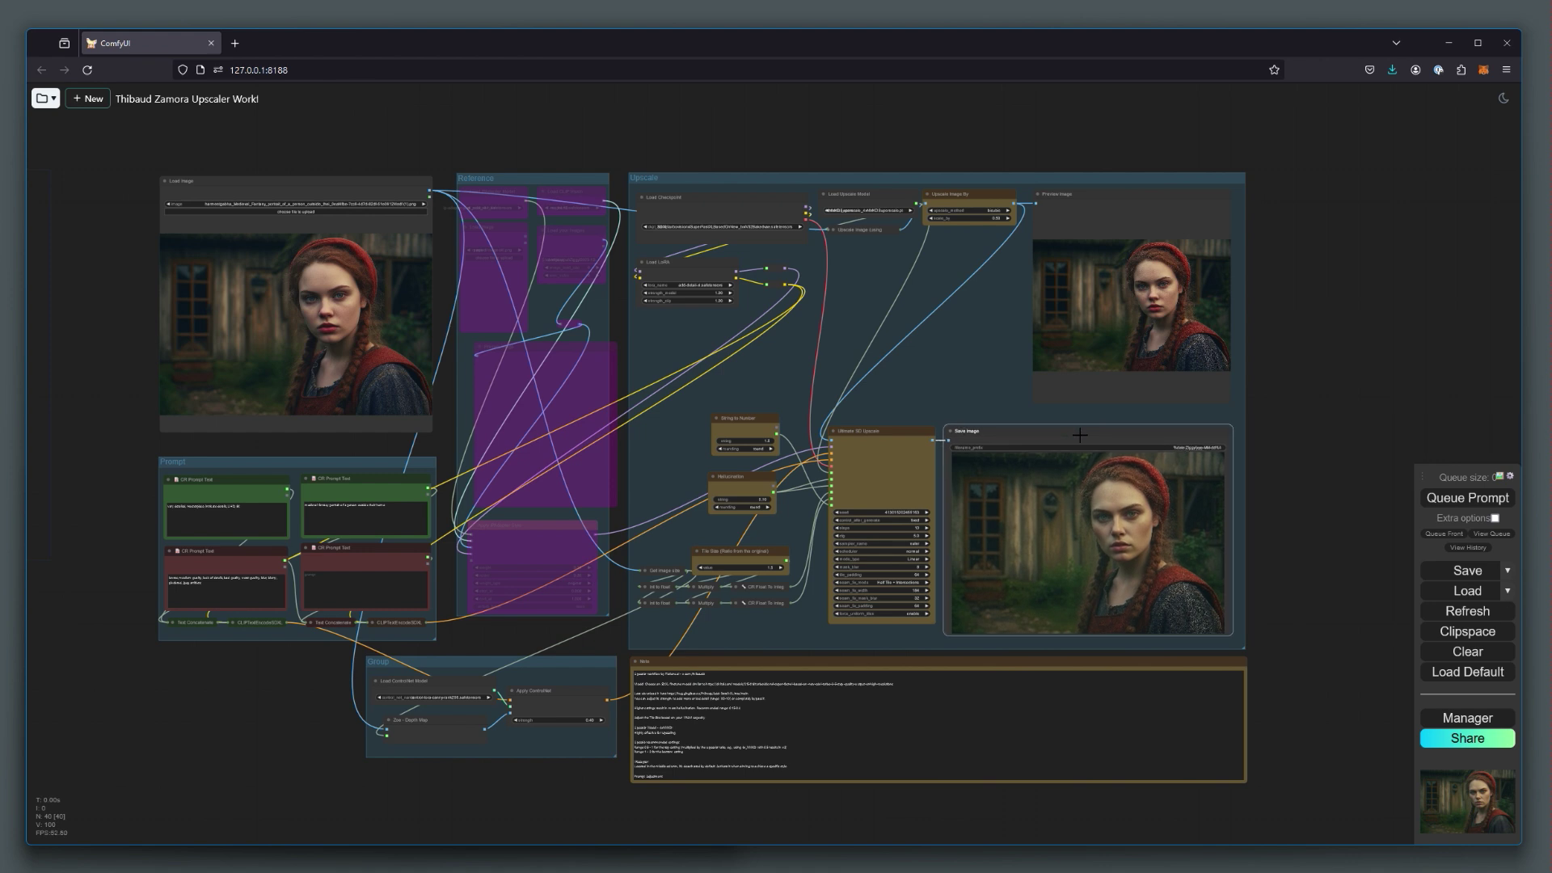
key(alt+Tab)
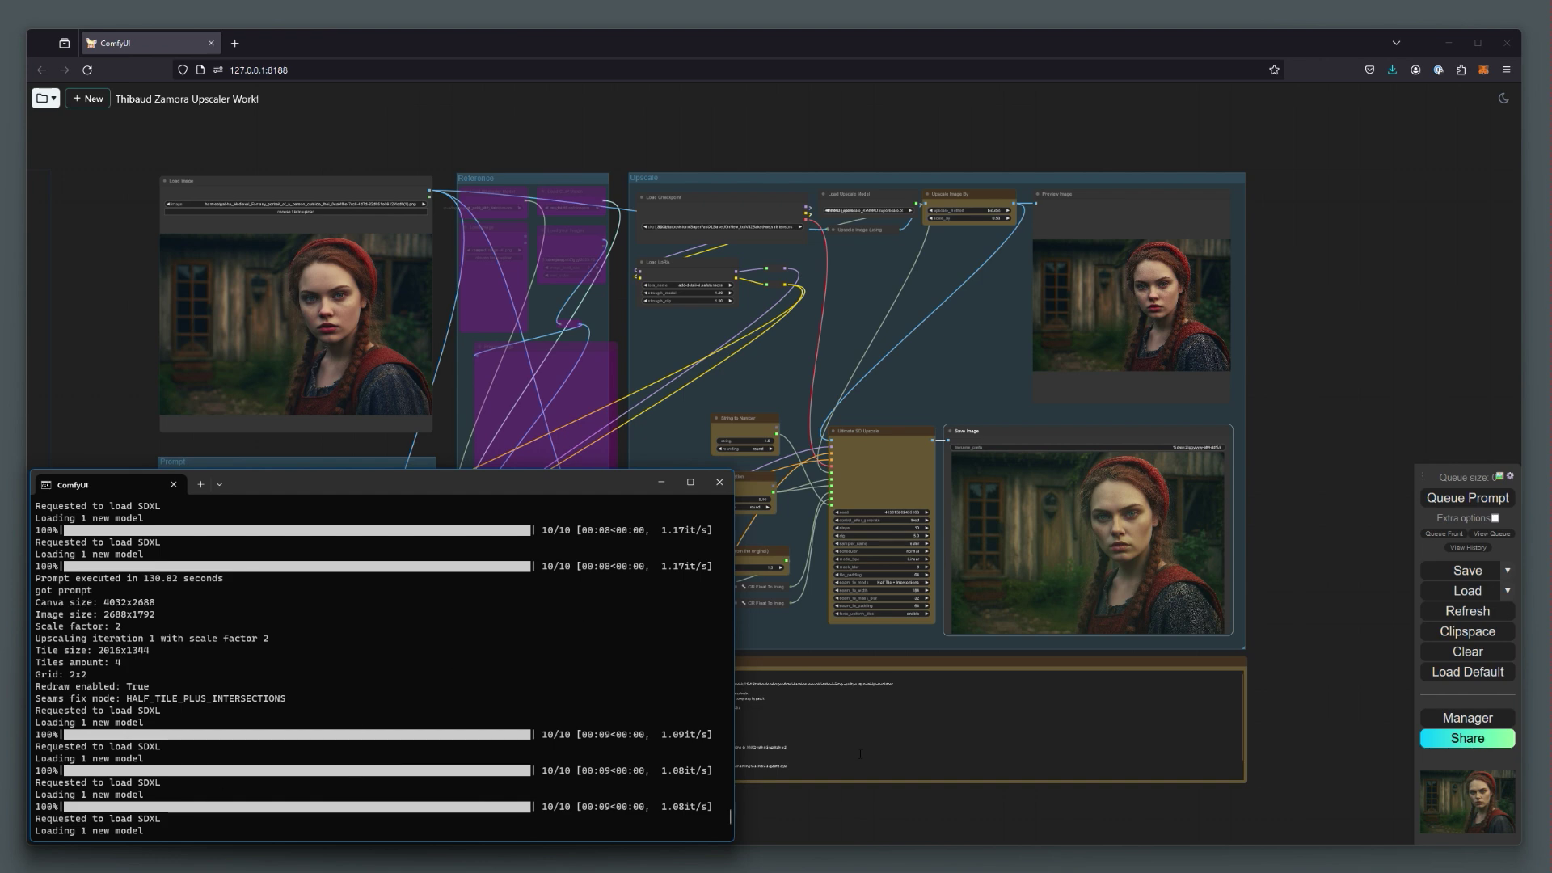
Bring the workflow back over the console and zoom onto the Ultimate SD Upscale node.
scroll(1156, 596, up, 1)
click(1322, 546)
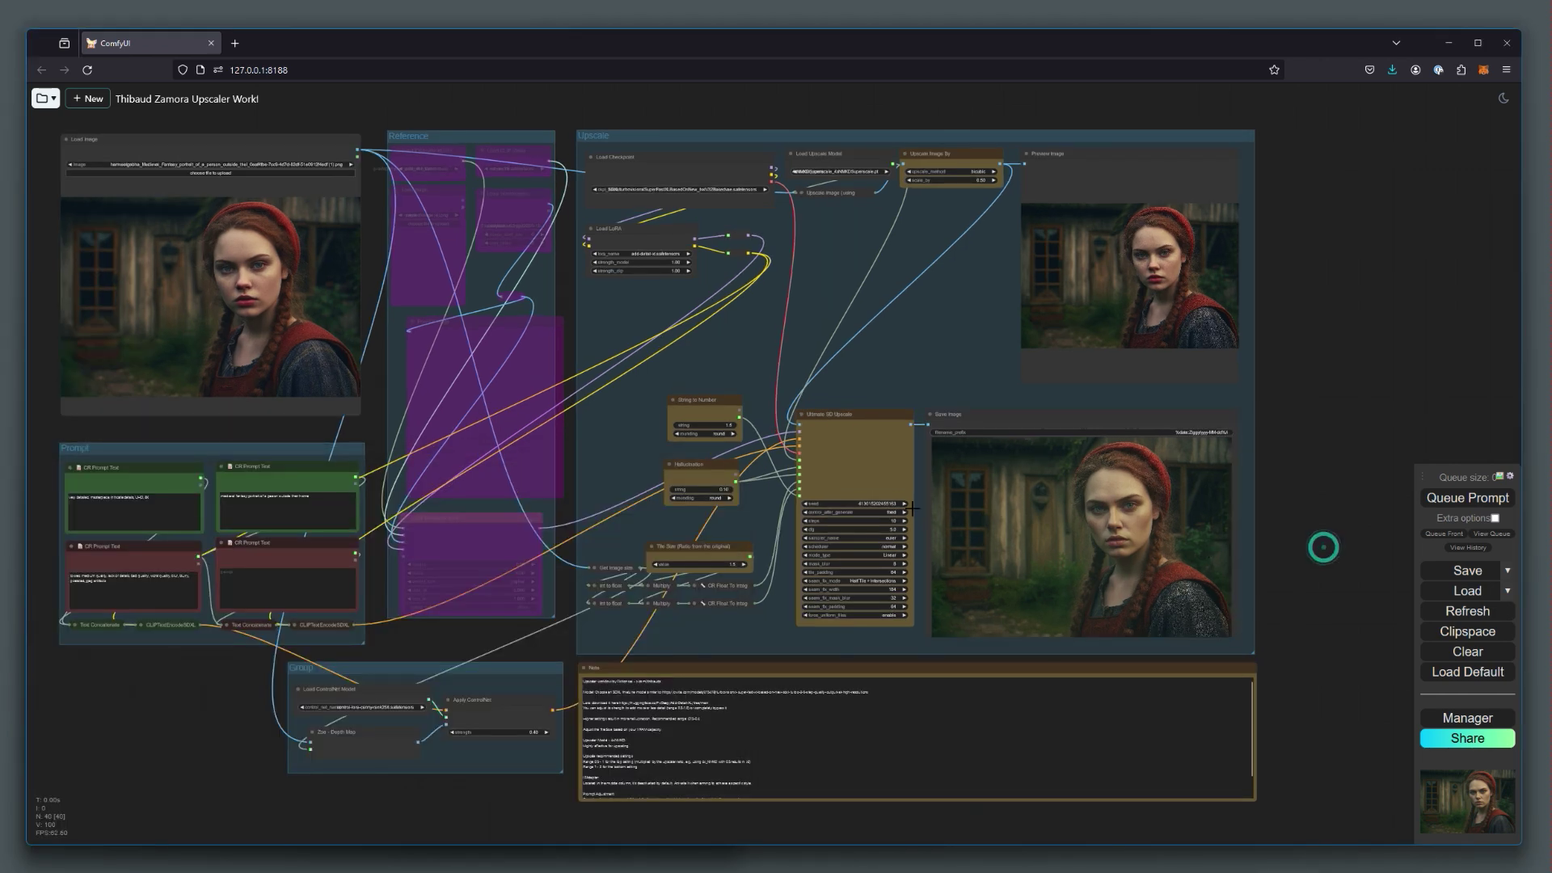
scroll(914, 508, up, 6)
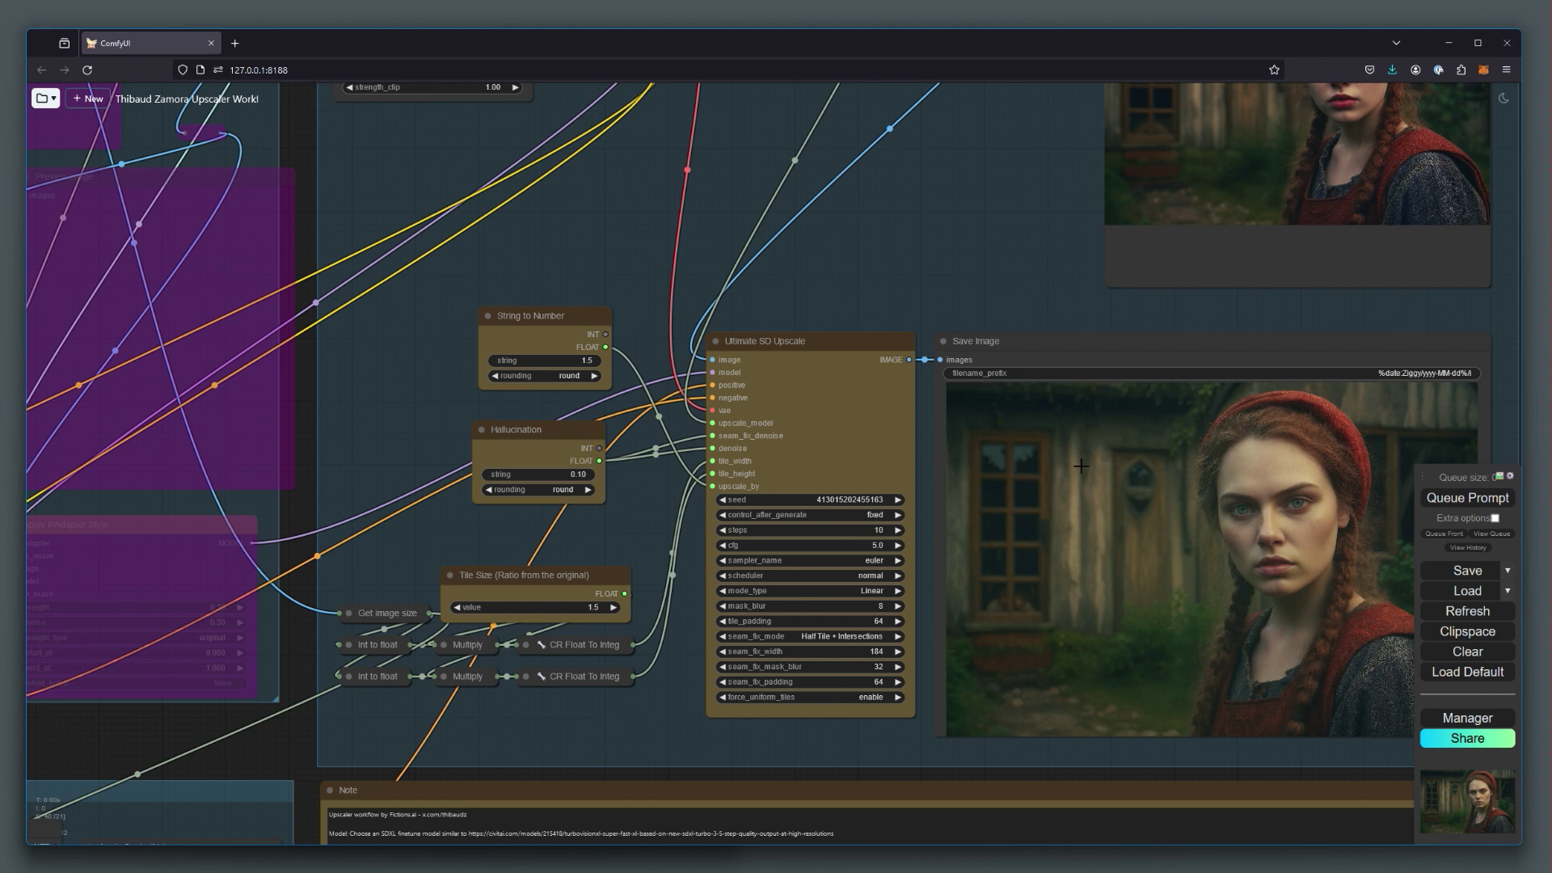
Pan and zoom in on the finished Save Image portrait, then zoom back out.
drag(1496, 411, 1086, 378)
scroll(939, 541, up, 7)
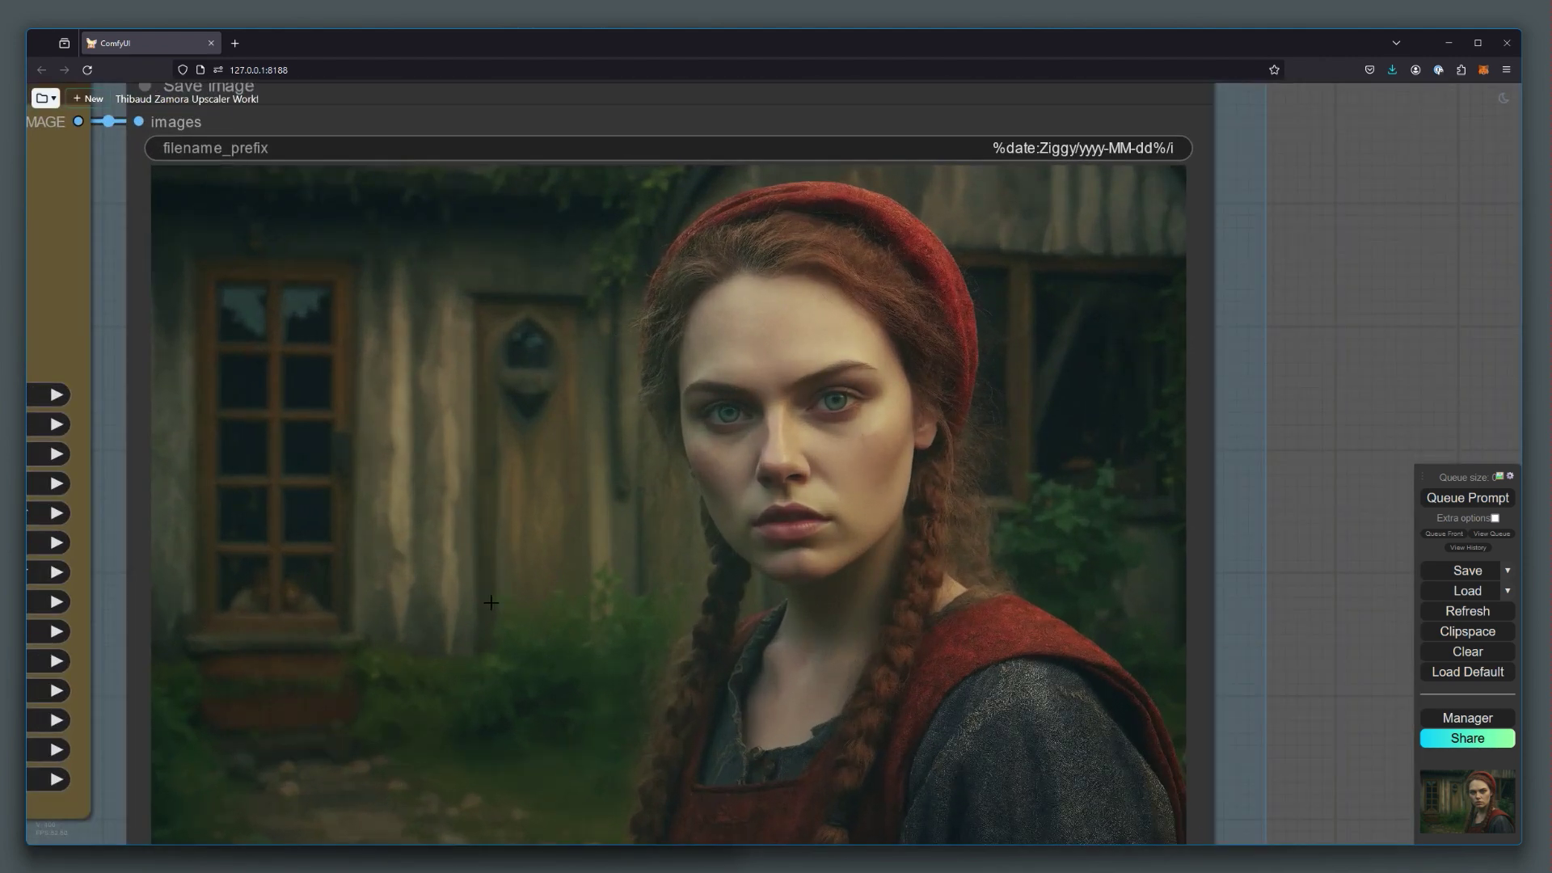
scroll(719, 626, down, 1)
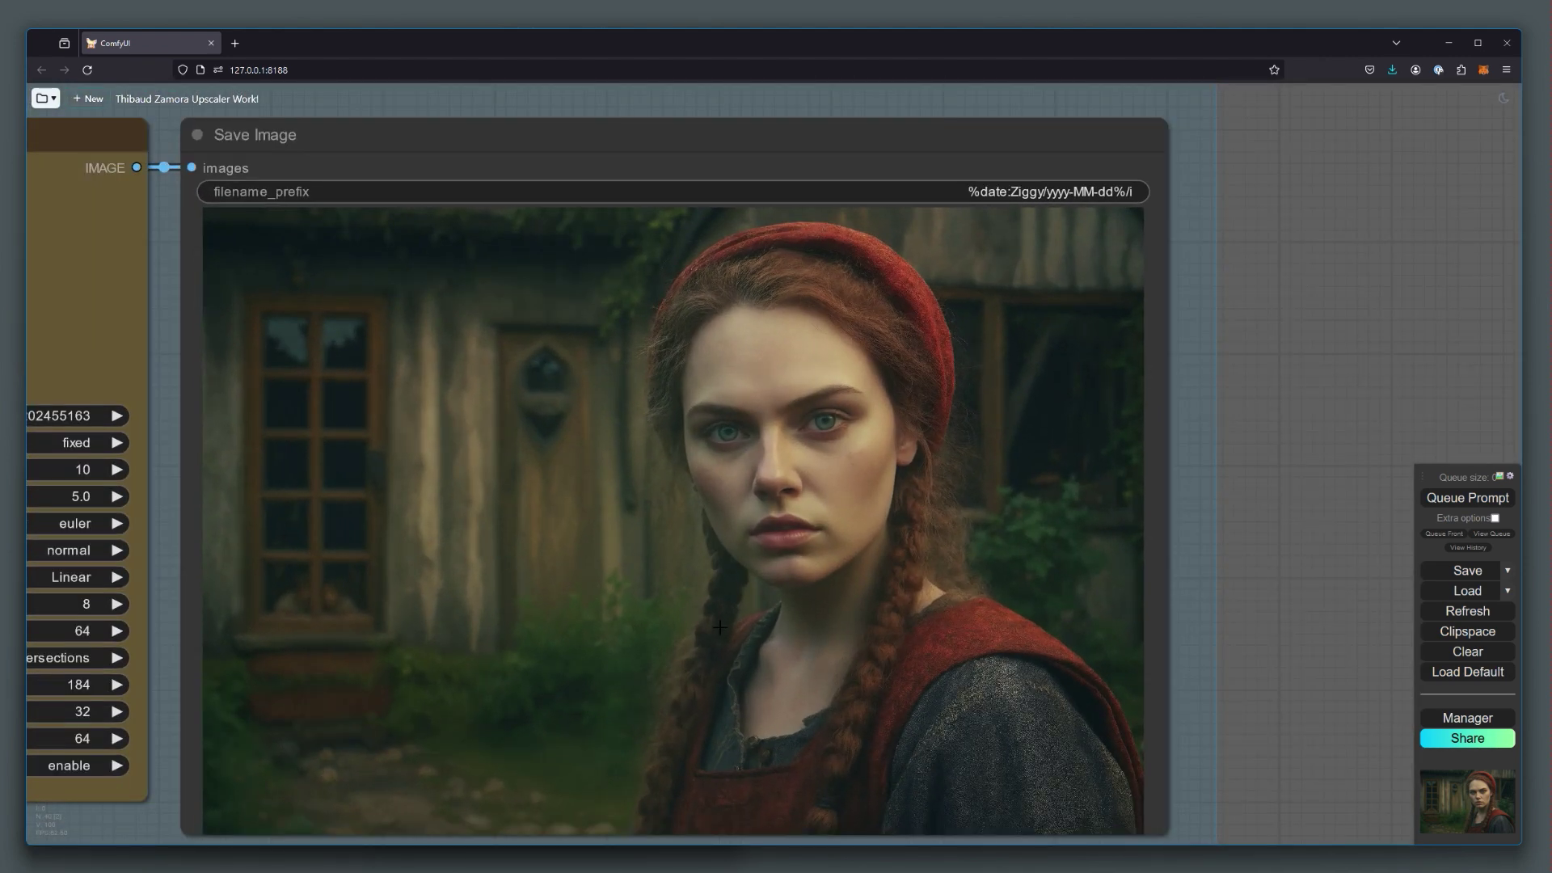
scroll(719, 627, down, 4)
Reveal the upscale and preview nodes, nudge the bottom node, and zoom out to the full graph.
drag(1134, 299, 1283, 273)
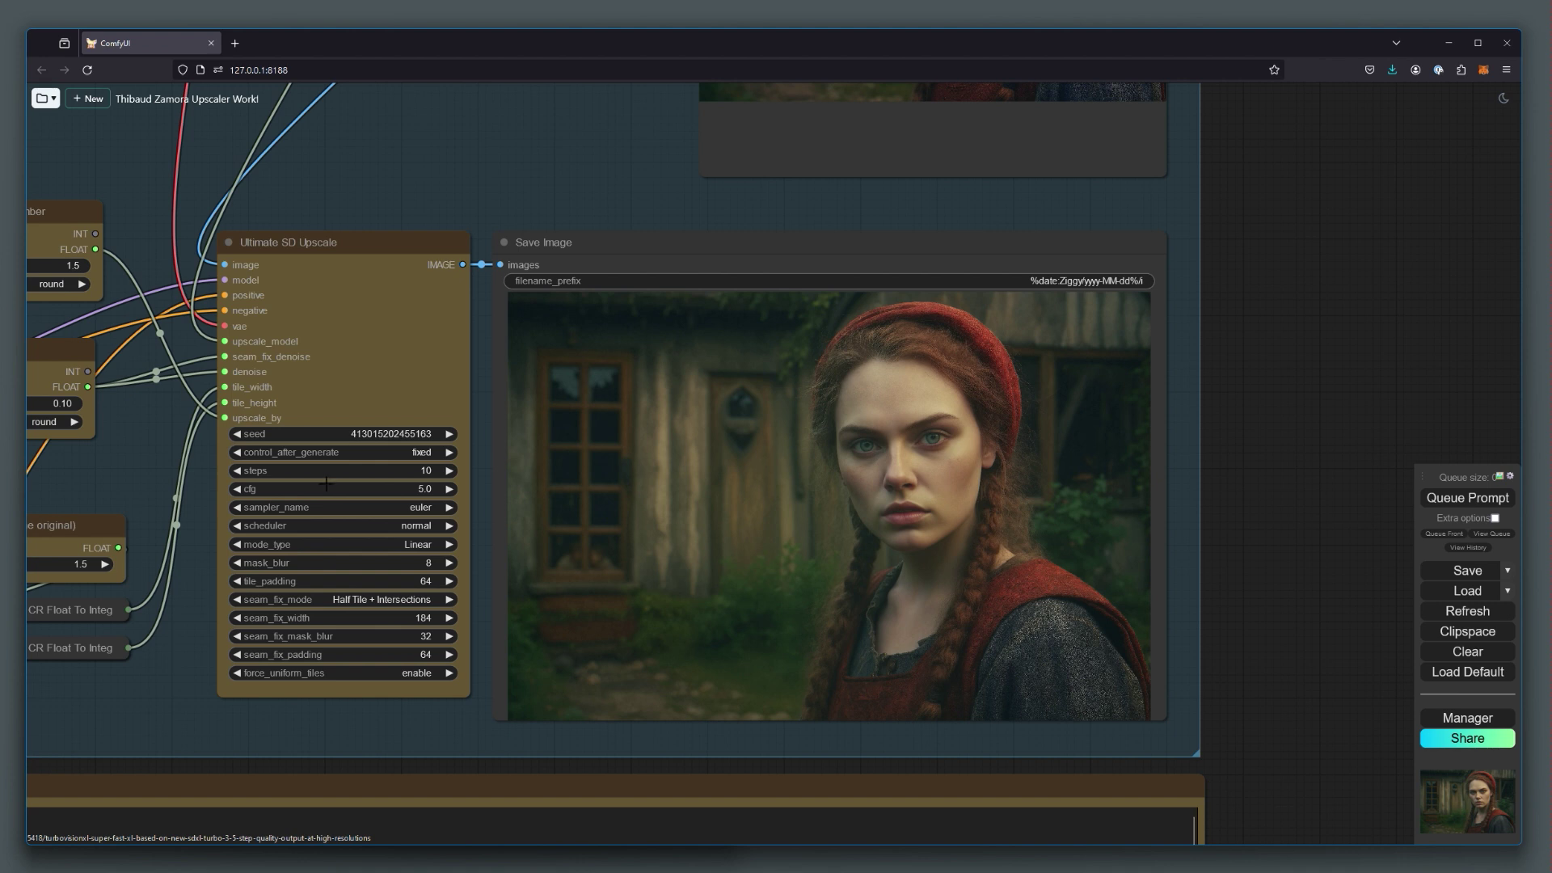
mouse_move(288, 772)
mouse_down()
mouse_move(371, 790)
mouse_move(283, 779)
mouse_up()
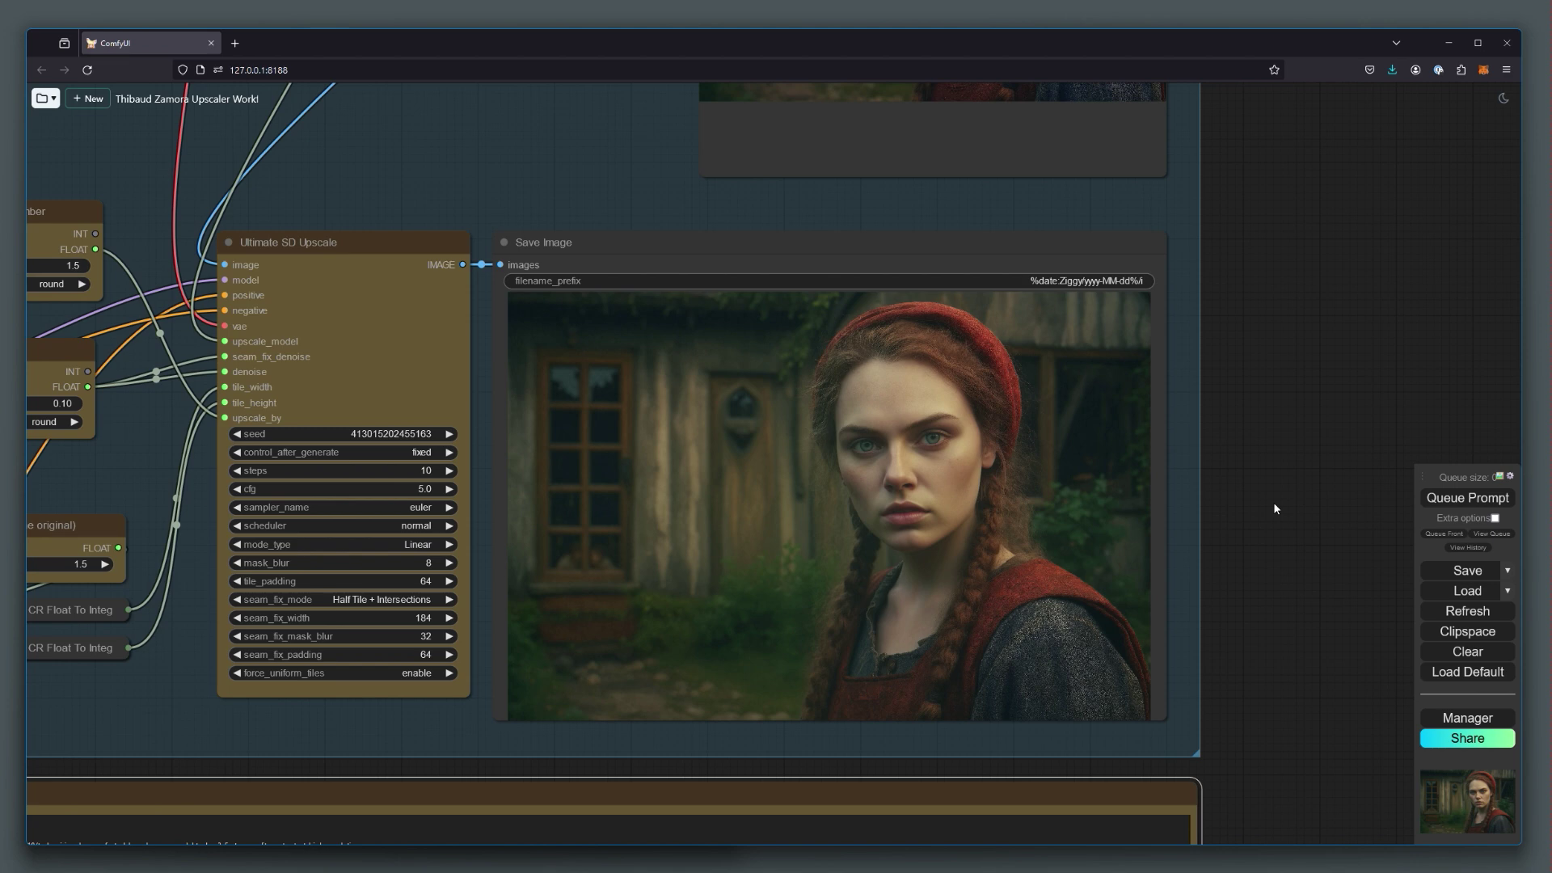
scroll(1273, 501, down, 9)
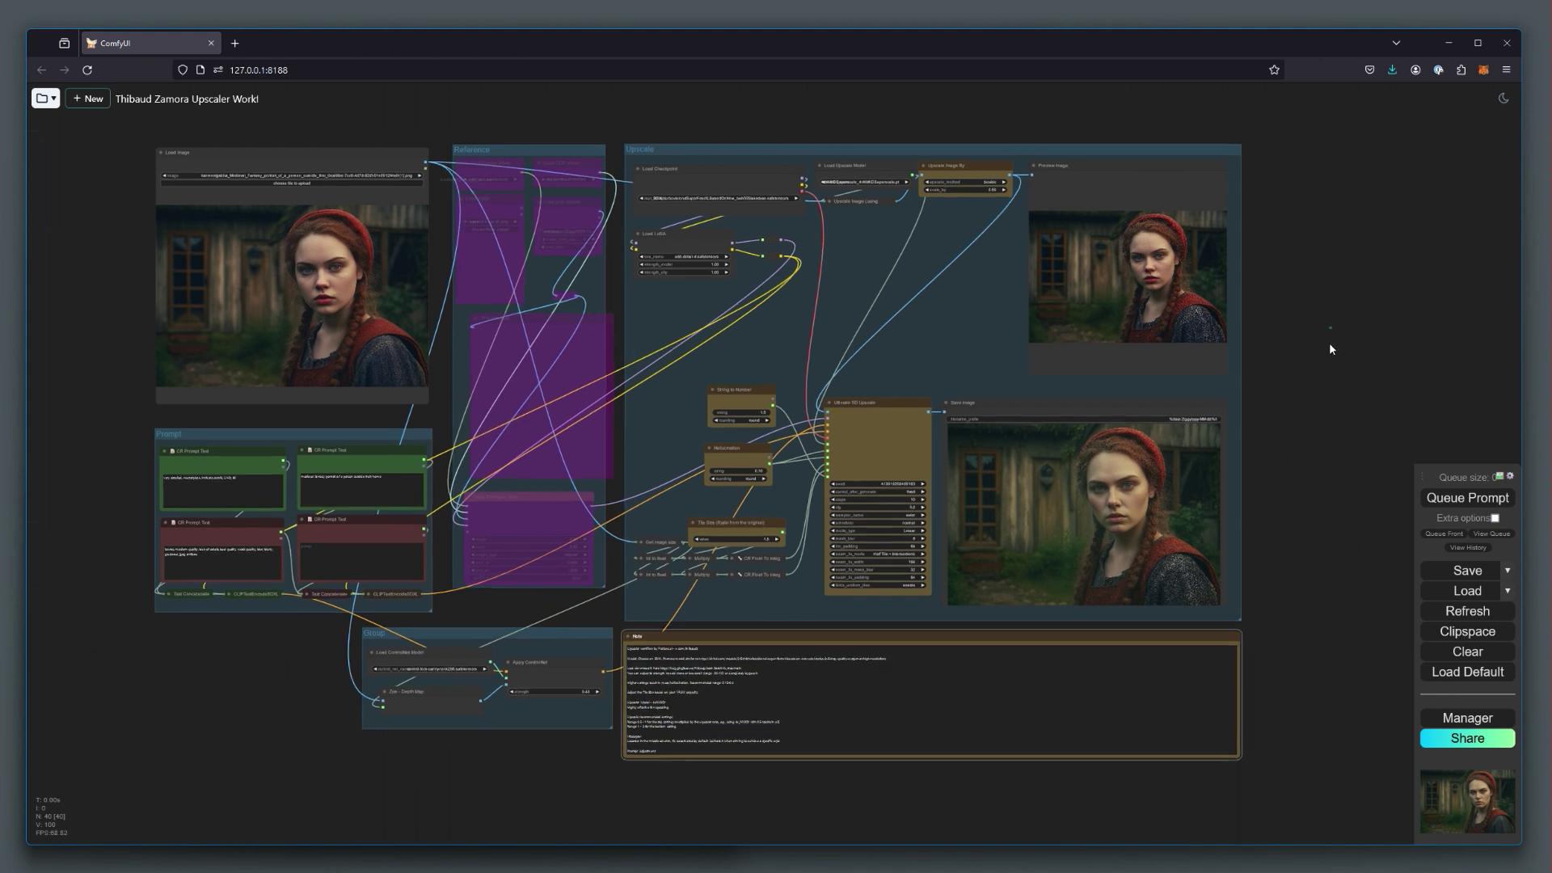
drag(1326, 331, 1359, 351)
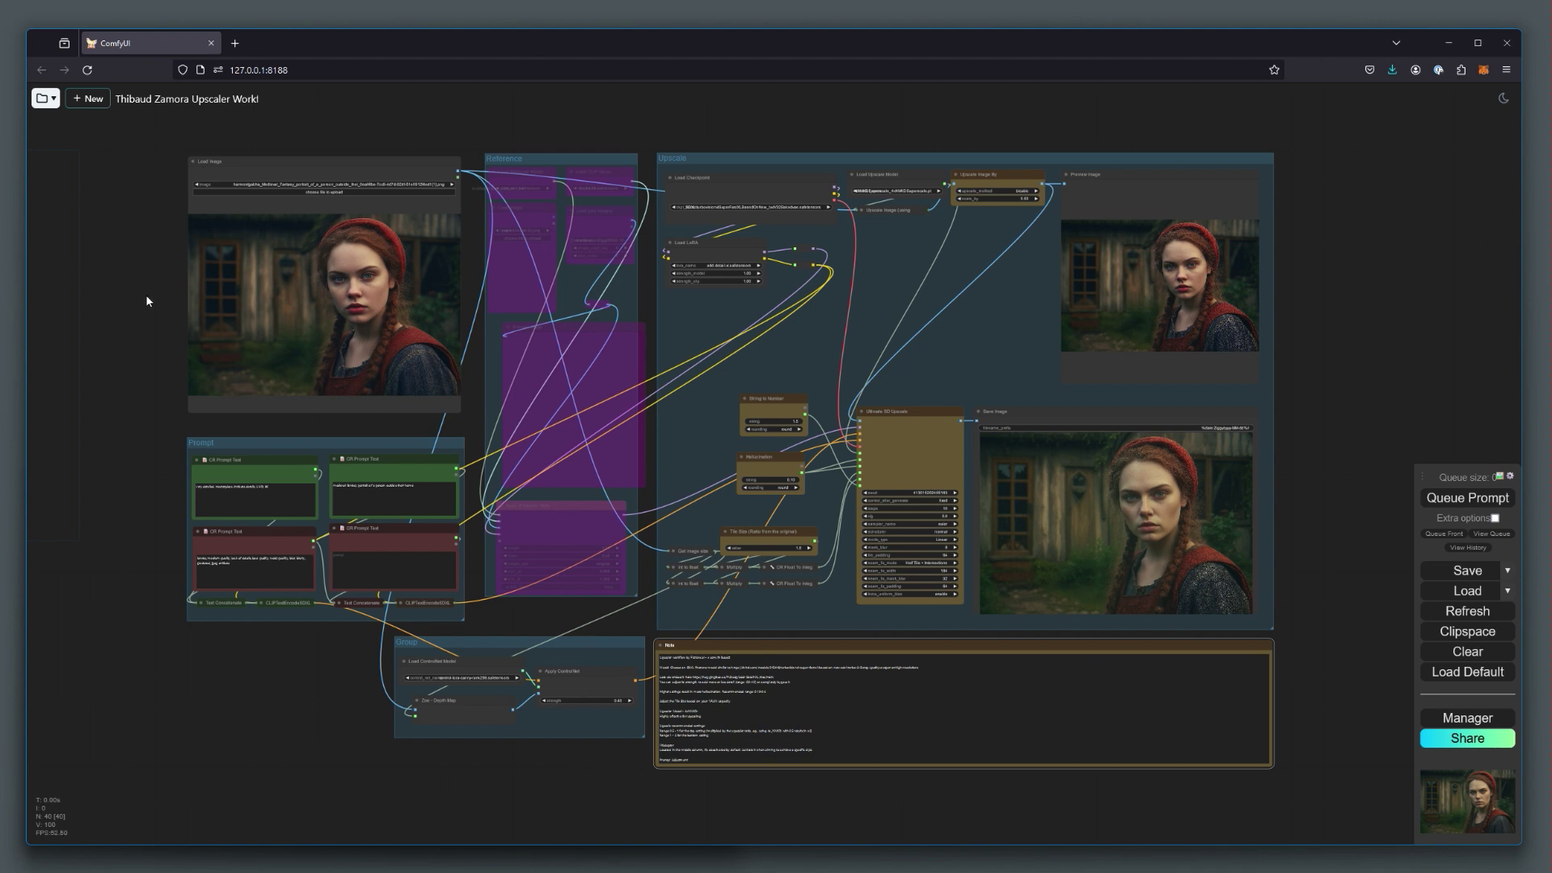
scroll(147, 301, up, 1)
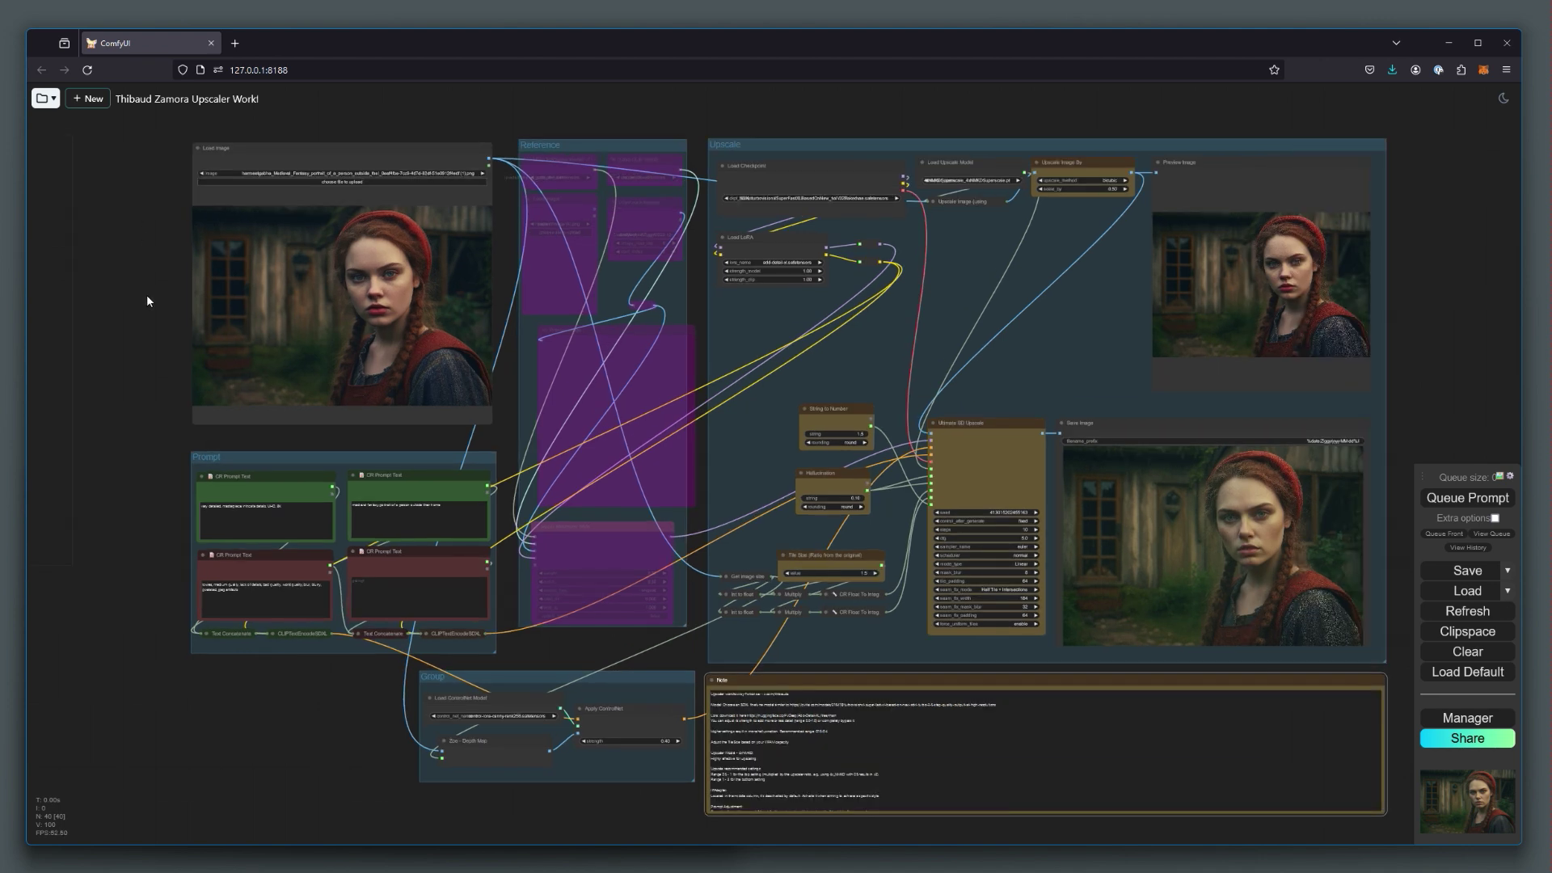